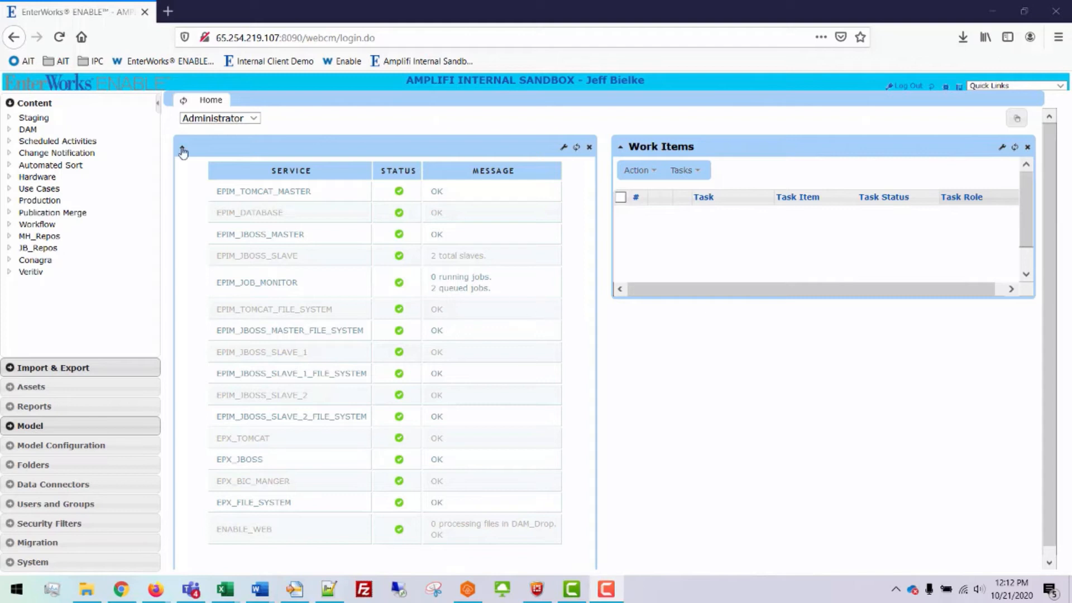
# Show the DamConfig repository's records and select all 27 of them
pyautogui.click(13, 132)
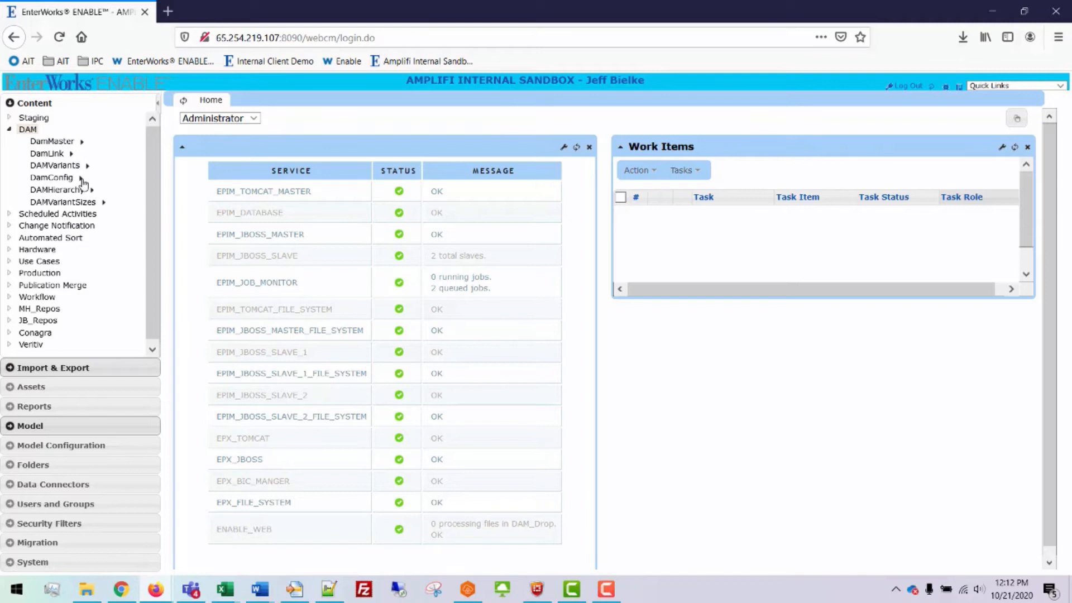
pyautogui.click(82, 178)
pyautogui.click(120, 184)
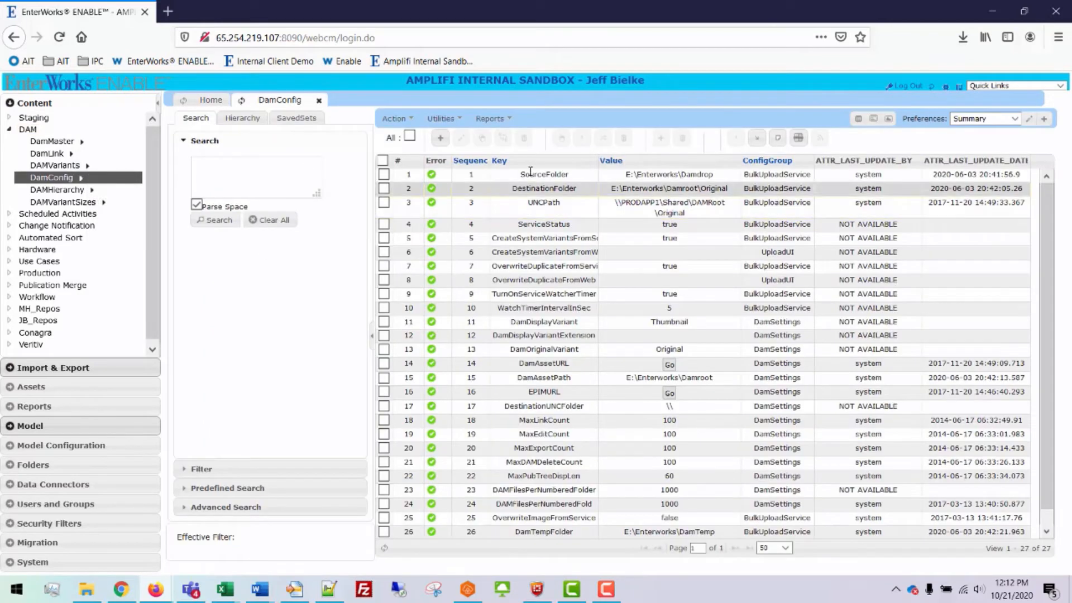
pyautogui.click(410, 136)
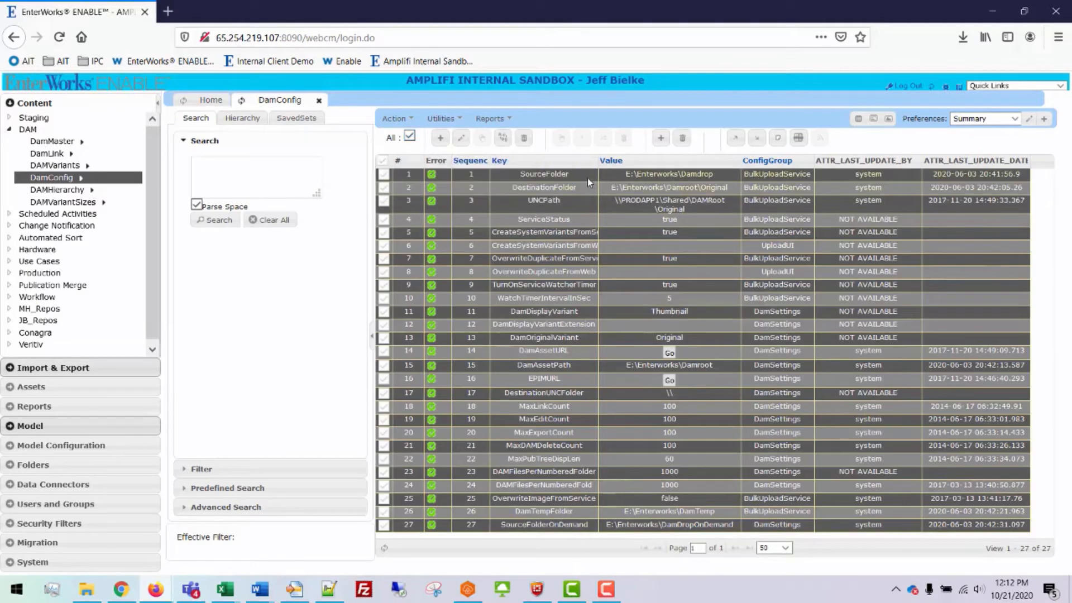
# Export the selected records with advanced options, preference set to All Attributes
pyautogui.click(734, 139)
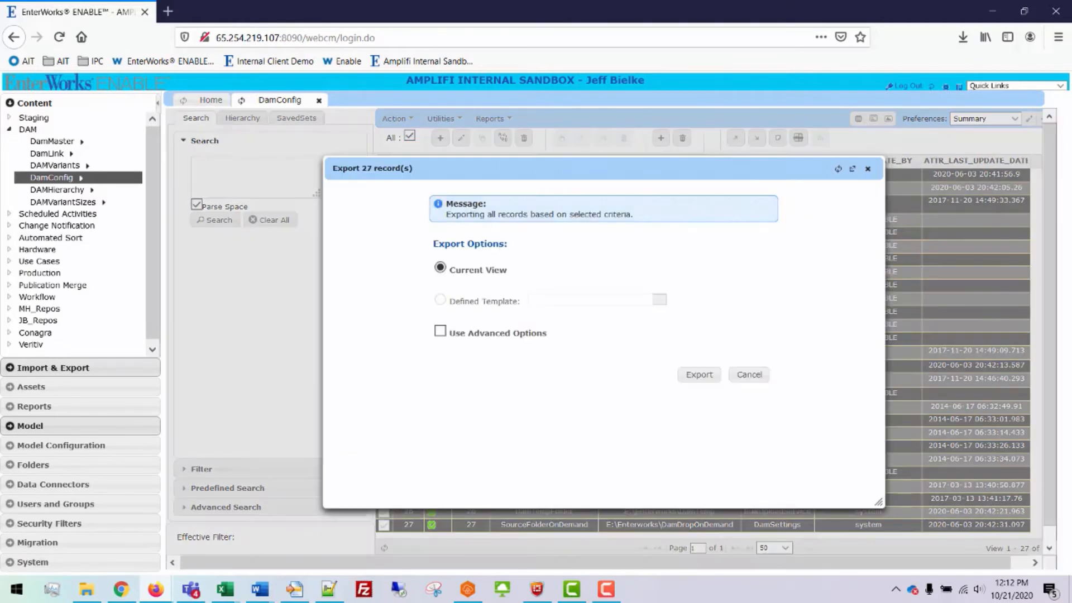
pyautogui.click(508, 337)
pyautogui.click(703, 374)
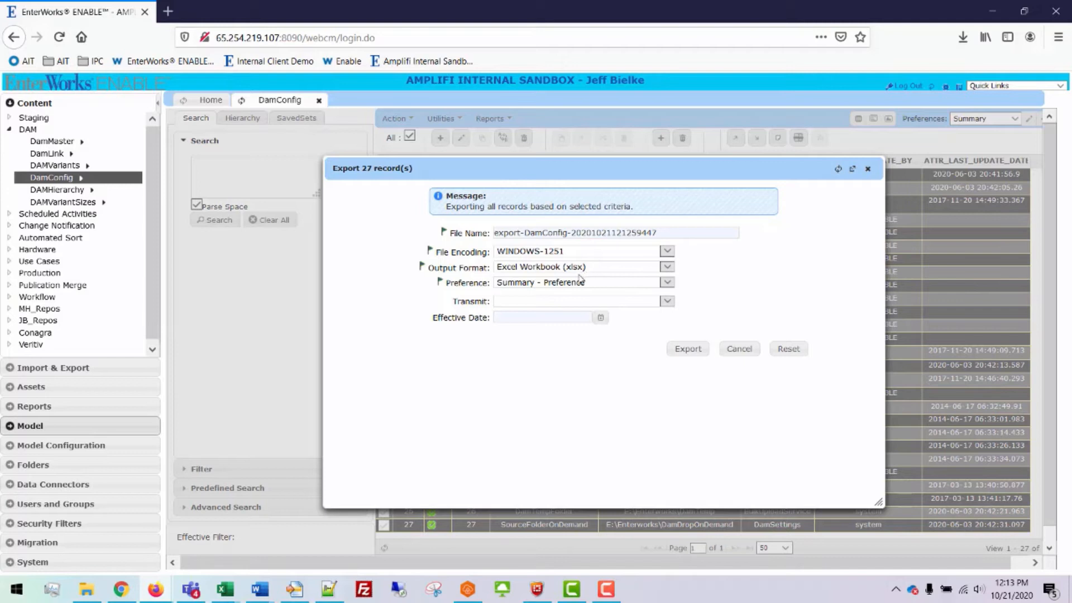
pyautogui.click(567, 288)
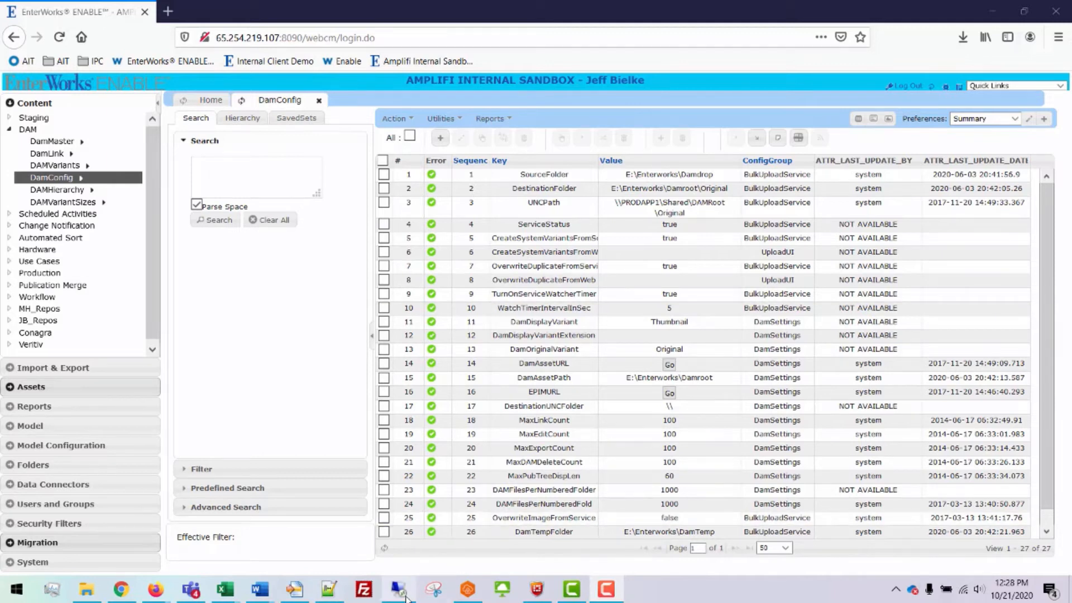
# Bring up SSMS on the remote server and target the query at the EPX database
pyautogui.click(399, 590)
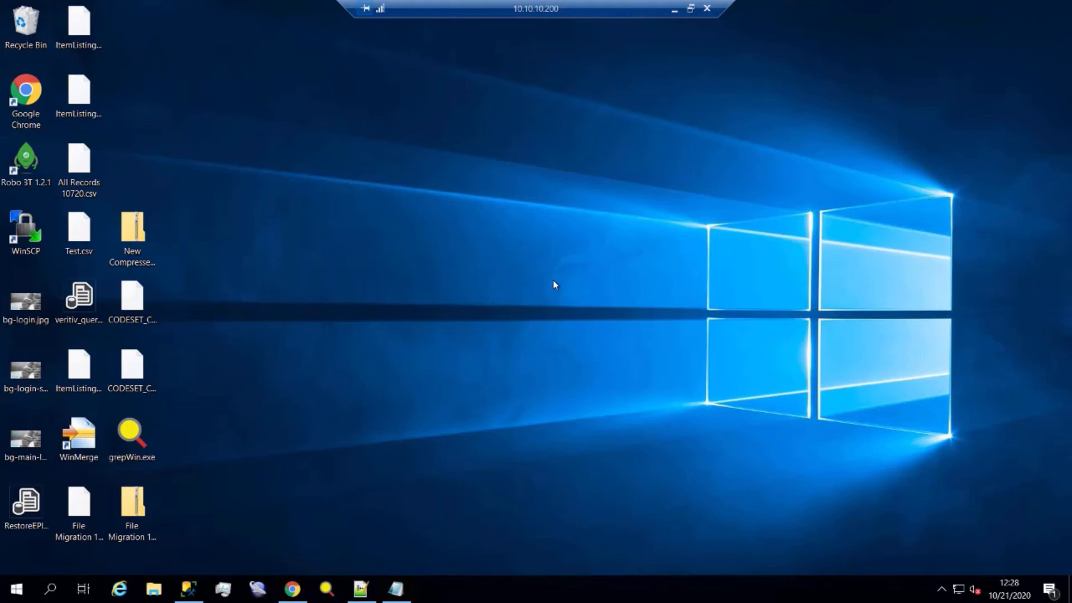
pyautogui.click(190, 589)
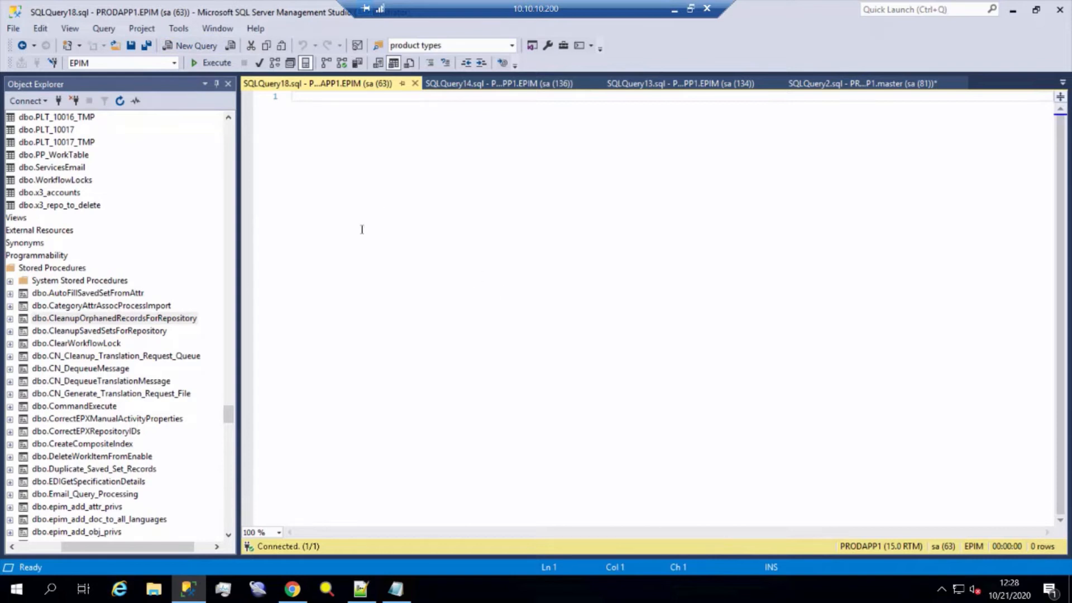
pyautogui.click(174, 63)
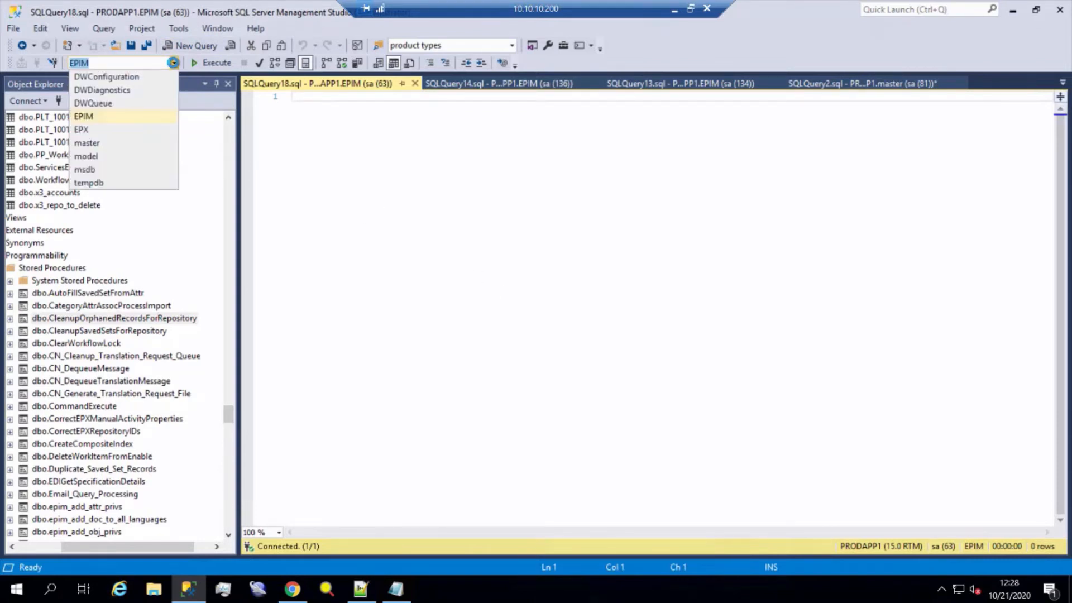
pyautogui.click(110, 132)
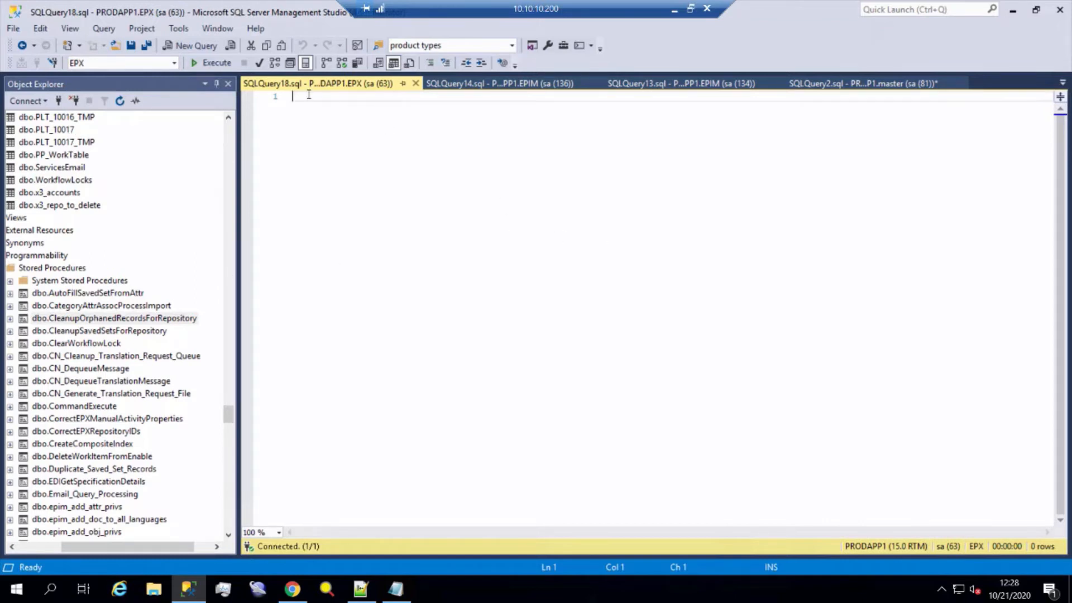
# Run the S_PROFILE_VALUE generator query and select both resulting UPDATE statements
pyautogui.write("select 'update S_PROFILE_VALUE set PROFILE_VALUE_STRING = ''' + pv.PROFILE_VALUE_STRING +   ''' where PROFILE_VALUE_ID = ' + cast(pv.PROFILE_VALUE_ID as varchar)   from S_PROFILE_VALUE pv where PROFILE_VALUE_ID in (1, 4)")
pyautogui.click(194, 64)
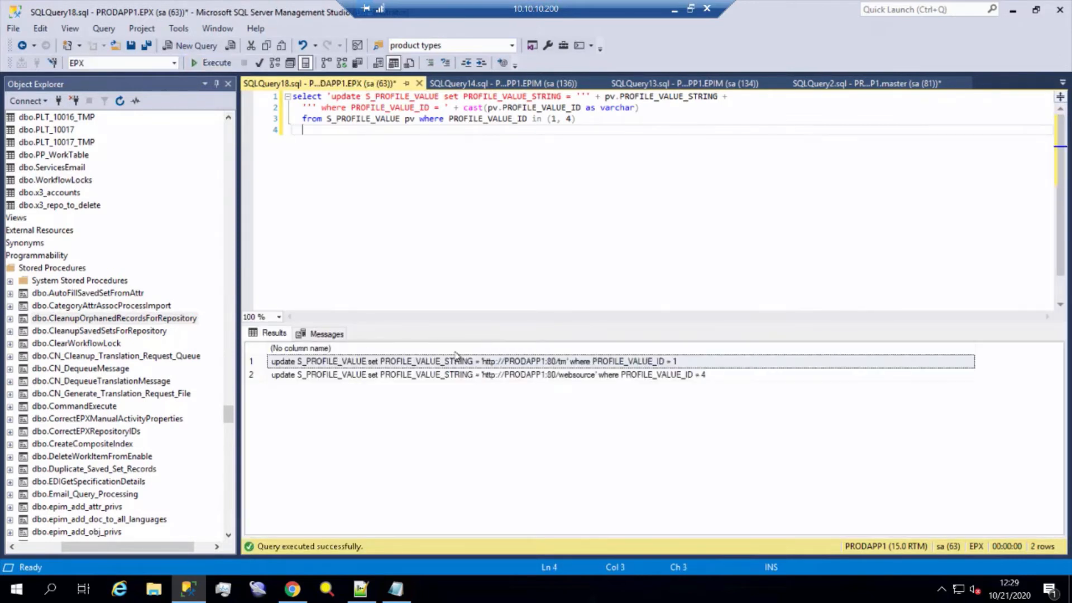
pyautogui.click(662, 362)
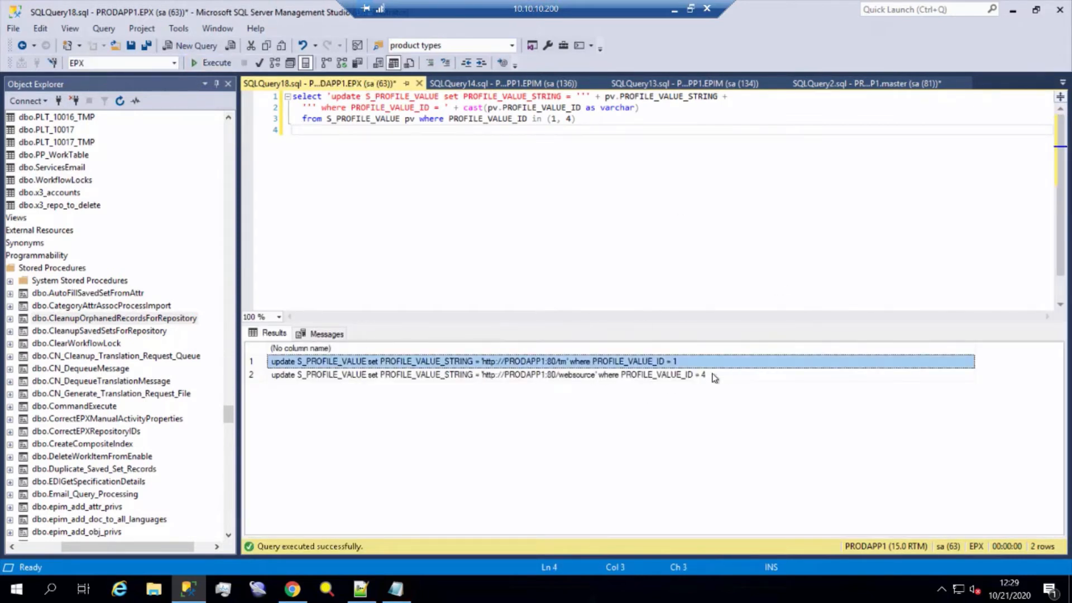
pyautogui.keyDown('shift'); pyautogui.click(712, 376); pyautogui.keyUp('shift')
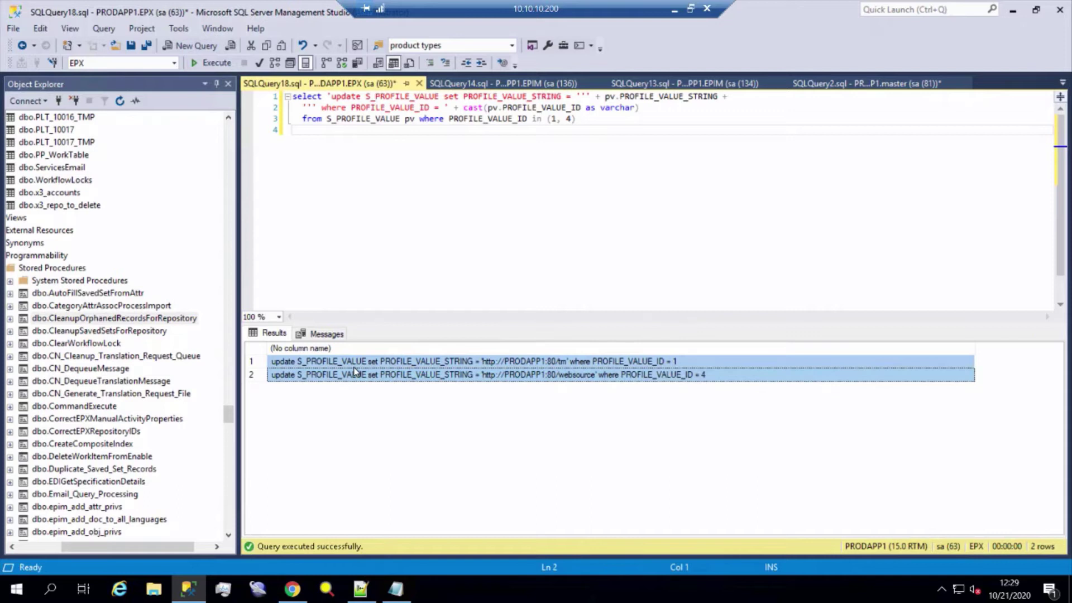
# Paste the two UPDATEs into Notepad, then run the S_SERVER generator query and grab its UPDATE
pyautogui.click(397, 590)
pyautogui.write("update S_PROFILE_VALUE set PROFILE_VALUE_STRING = 'http://PRODAPP1:80/tm' where PROFILE_VALUE_ID = 1 update S_PROFILE_VALUE set PROFILE_VALUE_STRING = 'http://PRODAPP1:80/websource' where PROFILE_VALUE_ID = 4")
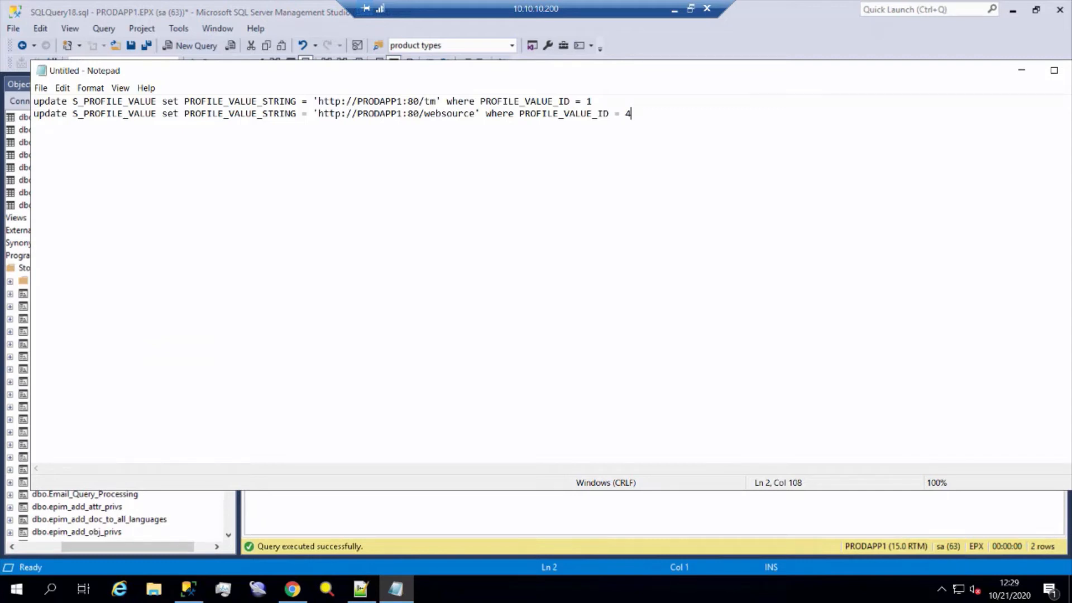
pyautogui.click(358, 499)
pyautogui.click(576, 119)
pyautogui.moveTo(577, 119); pyautogui.dragTo(267, 87)
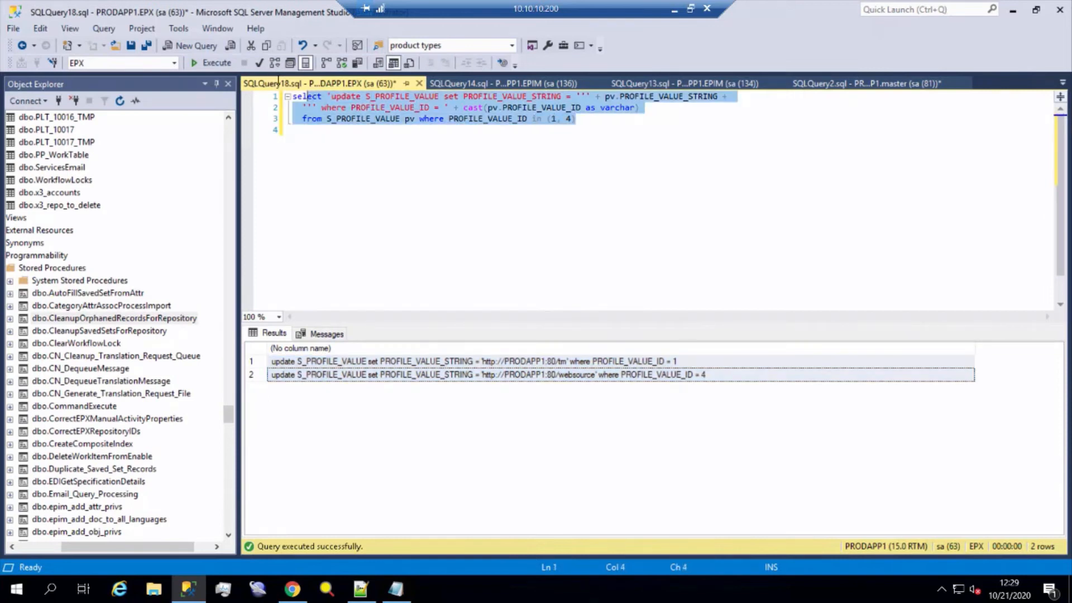
pyautogui.hotkey('ctrl', 'v')
pyautogui.click(214, 64)
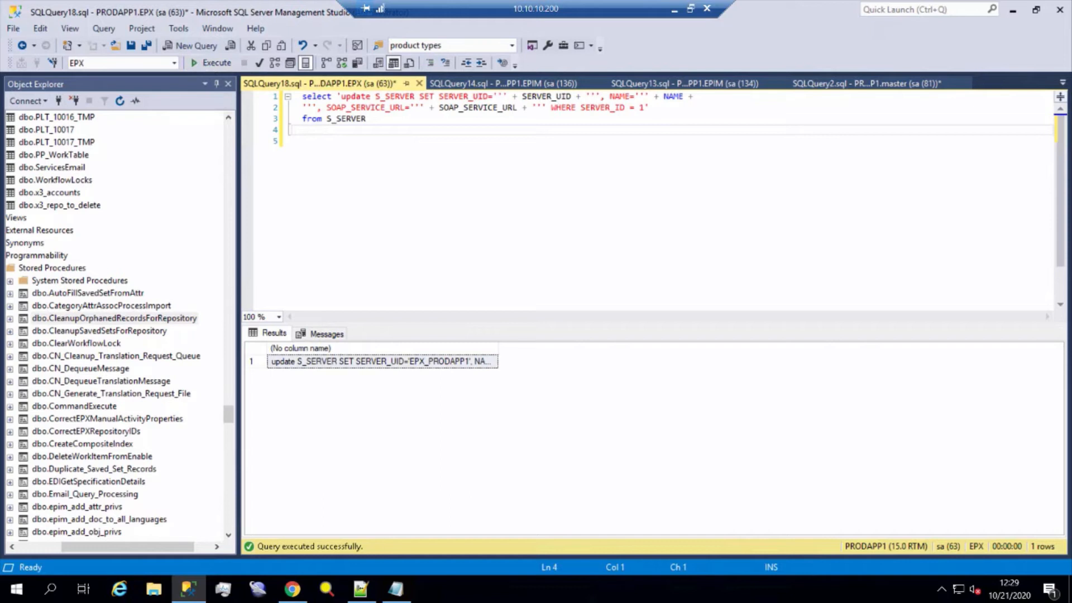
pyautogui.click(477, 364)
# Add the S_SERVER UPDATE on a new line and save the script as RestoreEPXEnvironmentSettings.sql
pyautogui.click(395, 589)
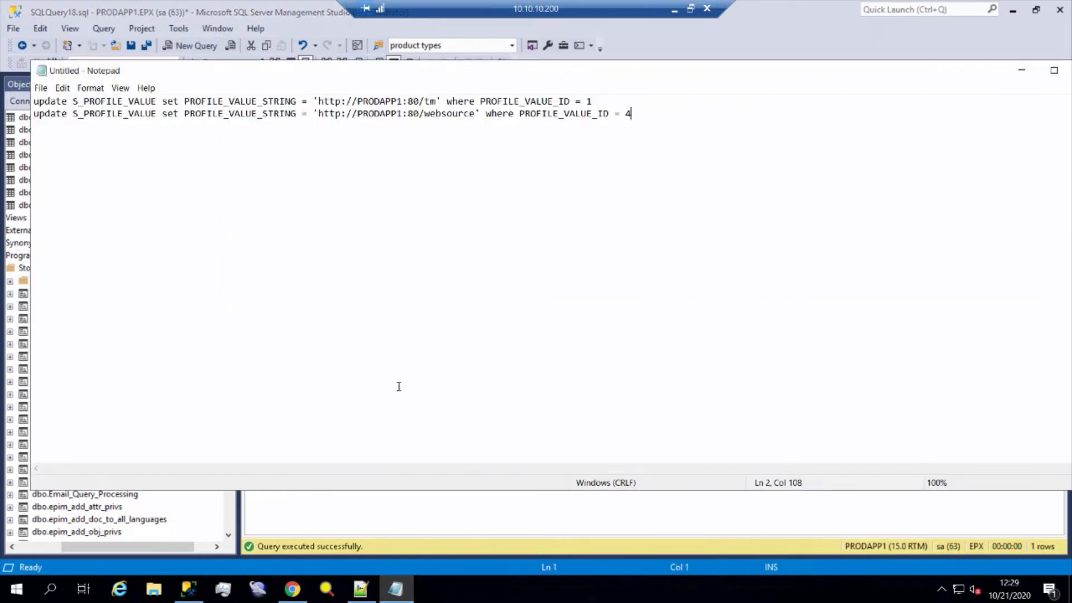
pyautogui.press('Return')
pyautogui.write("update S_SERVER SET SERVER_UID='EPX_PRODAPP1', NAME='EPX_PRODAPP1', SOAP_SERVICE_URL='http://PRODAPP1:9040/soap/servlet/rpcrouter' WHERE SERVER_ID = 1")
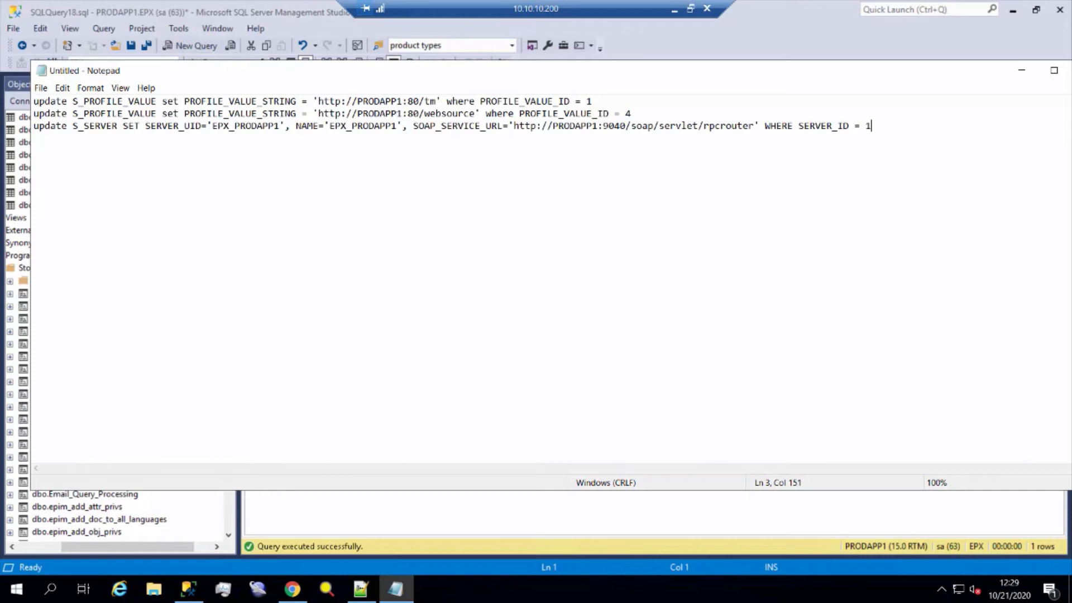
pyautogui.click(329, 126)
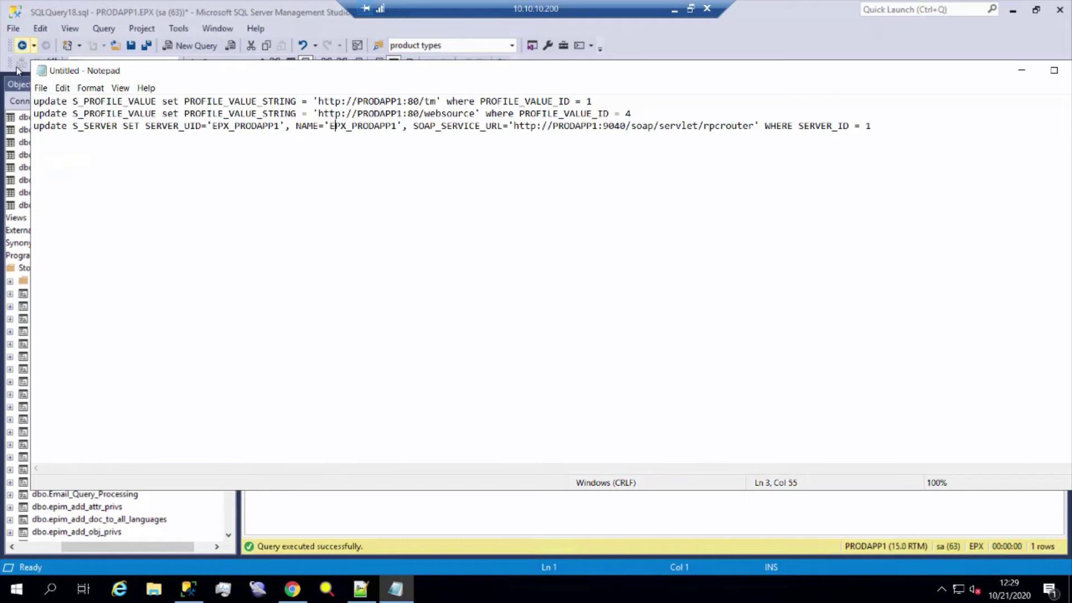
pyautogui.click(41, 88)
pyautogui.click(76, 144)
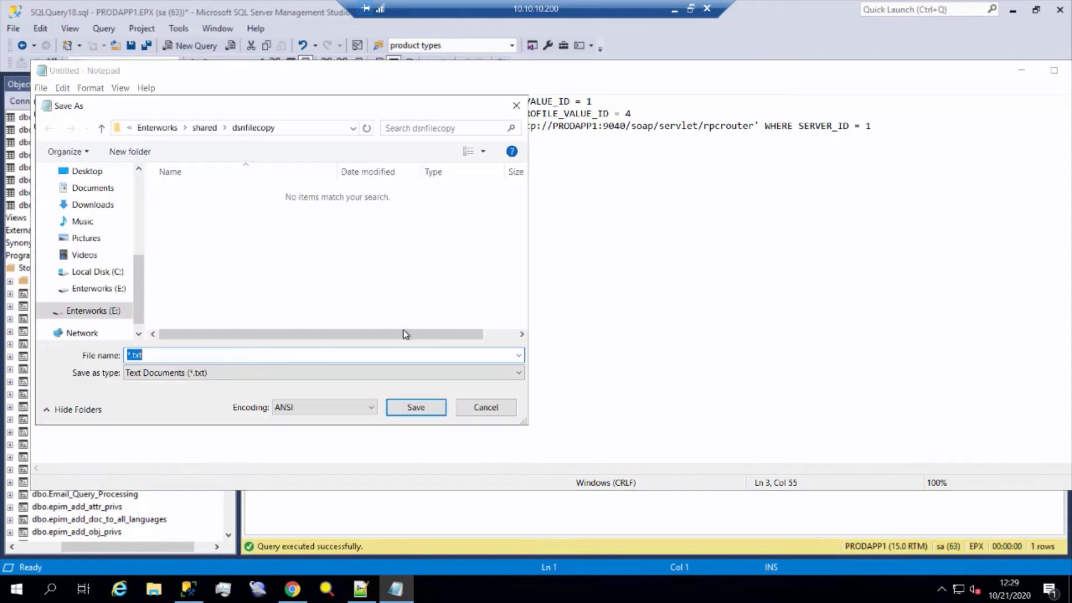
pyautogui.write('RestoreEPXEnvironmentSettings.sql')
pyautogui.click(412, 407)
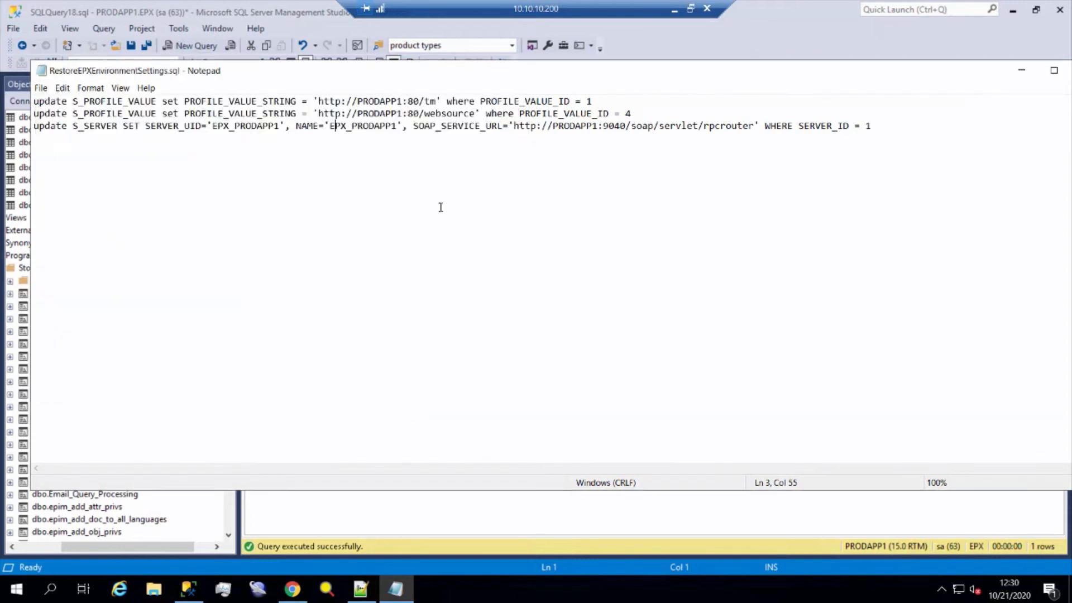
# Start a blank Notepad document and a new empty query in SSMS
pyautogui.click(40, 88)
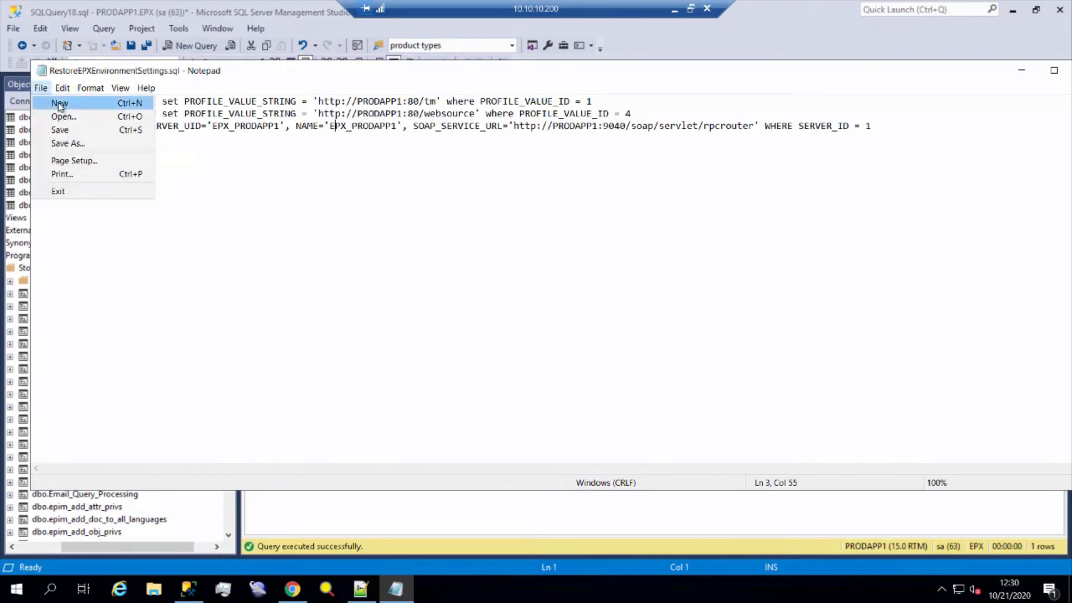
pyautogui.click(79, 104)
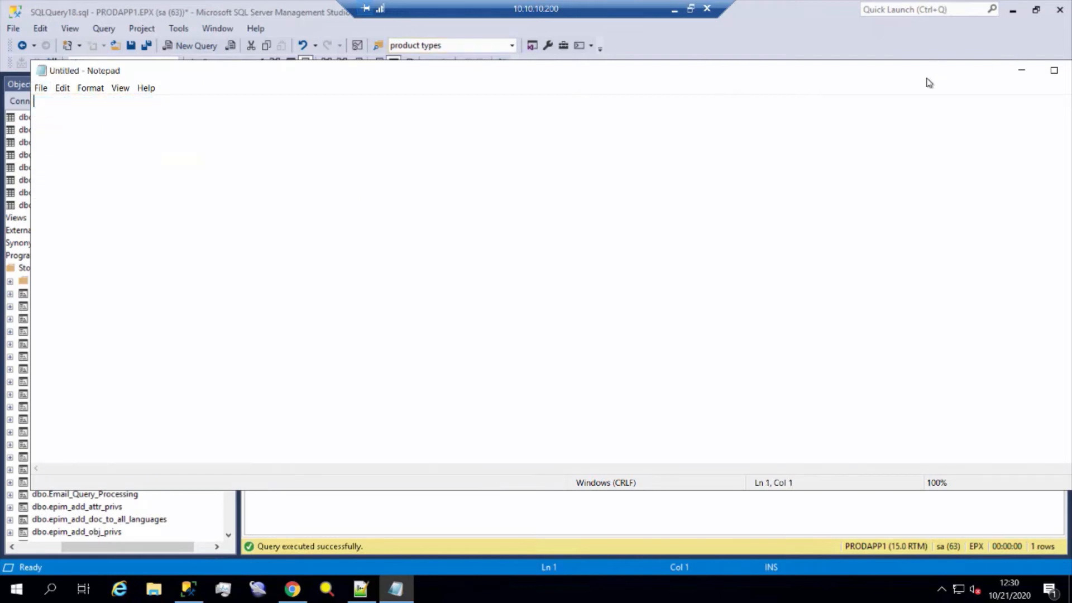
pyautogui.moveTo(927, 78); pyautogui.dragTo(900, 135)
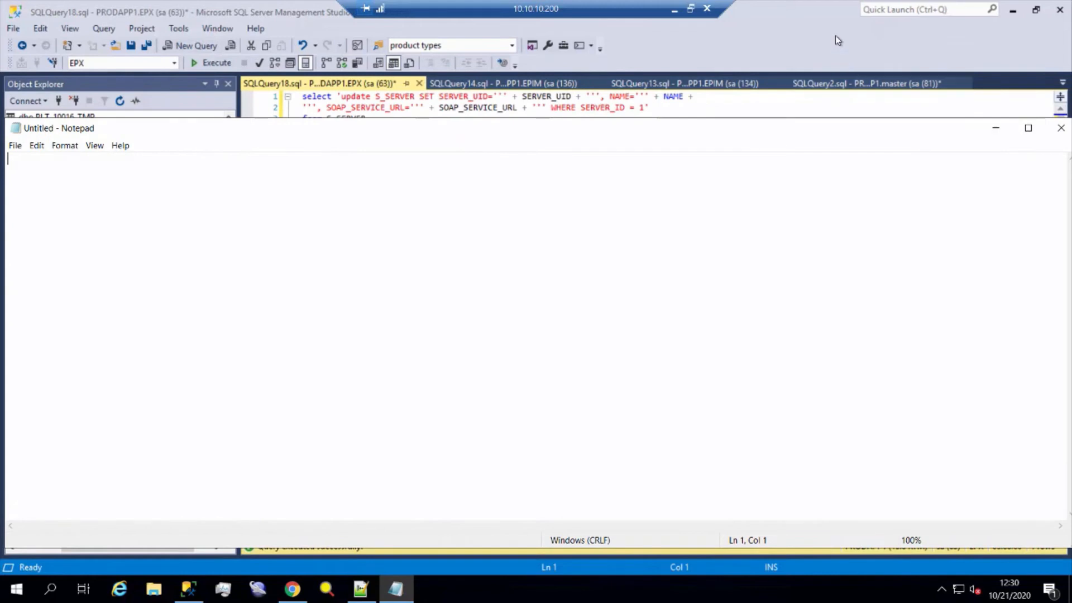
pyautogui.click(834, 36)
pyautogui.click(198, 47)
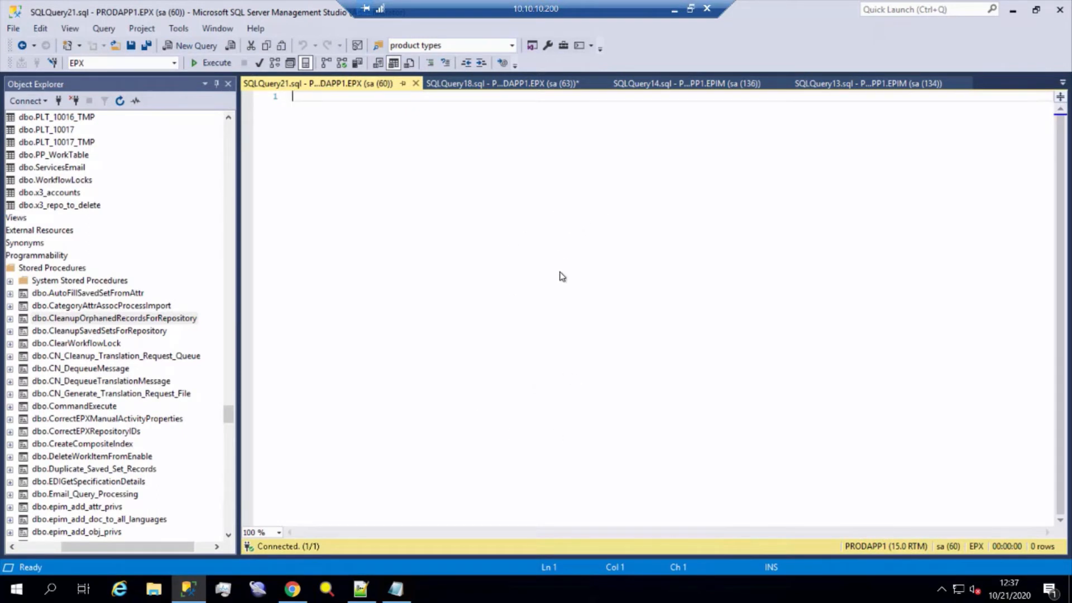
# Review the B_SERVER_PROPERTY restore template, then target the new query at the EPIM database
pyautogui.click(398, 592)
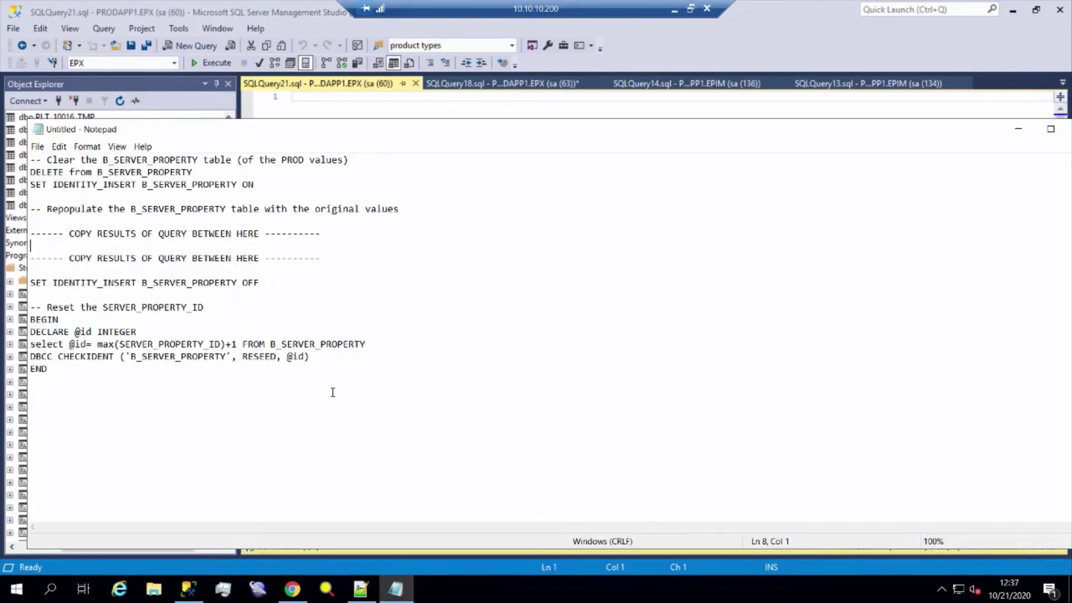
pyautogui.click(255, 237)
pyautogui.click(350, 244)
pyautogui.click(634, 64)
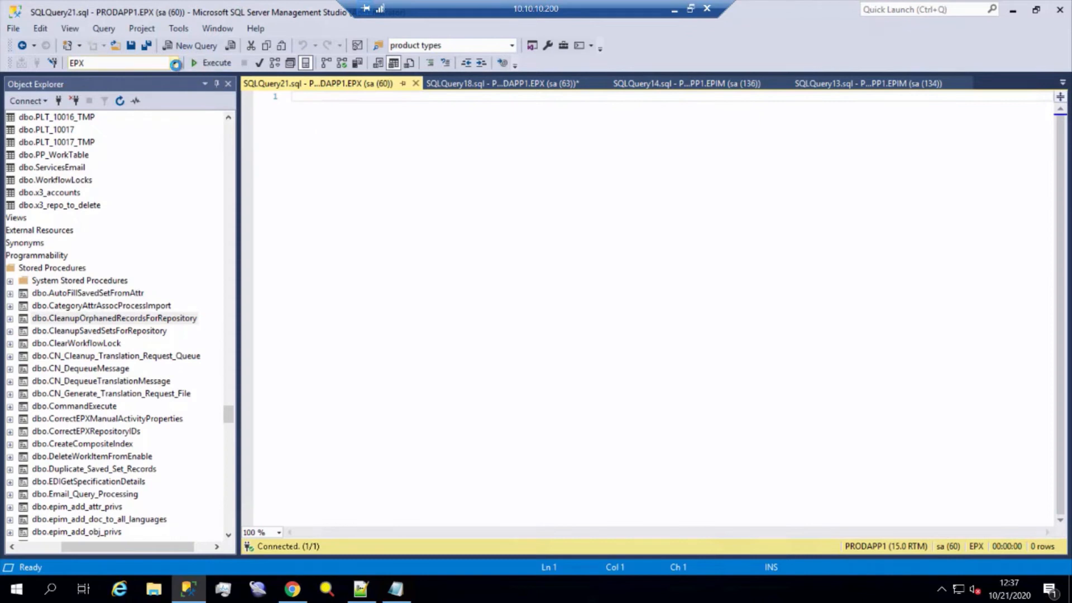
pyautogui.click(175, 63)
pyautogui.click(84, 117)
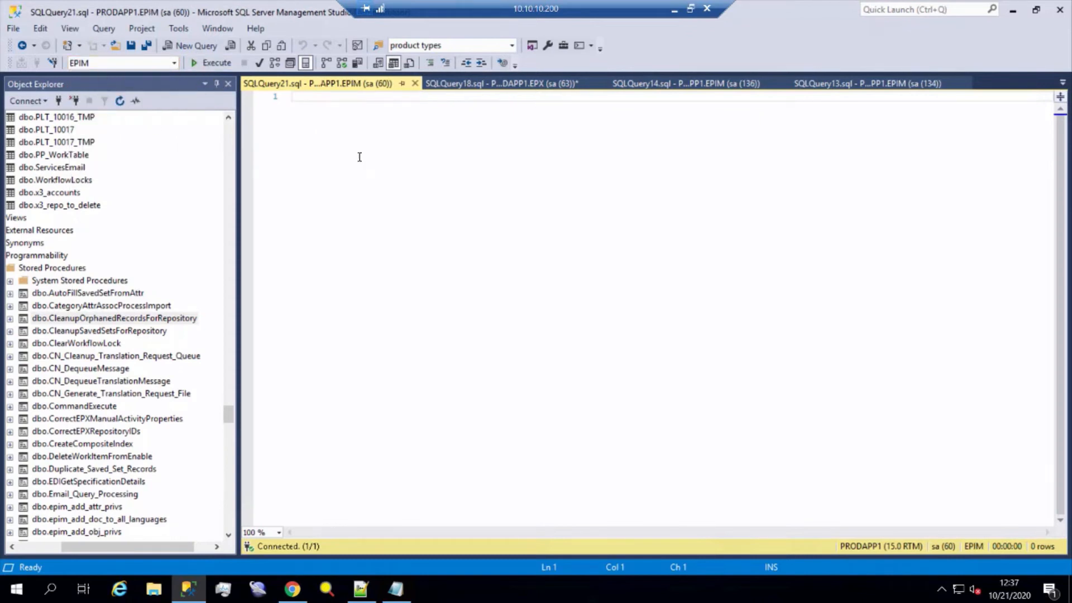
# Run the B_SERVER_PROPERTY generator query on EPIM and select all 217 INSERT statements
pyautogui.click(258, 194)
pyautogui.write("select 'INSERT INTO B_SERVER_PROPERTY(SERVER_PROPERTY_ID,PROPERTY_KEY,PROPERTY_VALUE,PROPERTY_TYPE,DESCRIPTION) ' + 'VALUES('+ cast(SERVER_PROPERTY_ID as VARCHAR)+',''' + isnull(PROPERTY_KEY,'NULL') + ''',''' + isnull(PROPERTY_VALUE,'NULL') + ''',''' + isnull(PROPERTY_TYPE,'NULL') + ''',''' + isnull(DESCRIPTION,'NULL') + ''')'  from B_SERVER_PROPERTY")
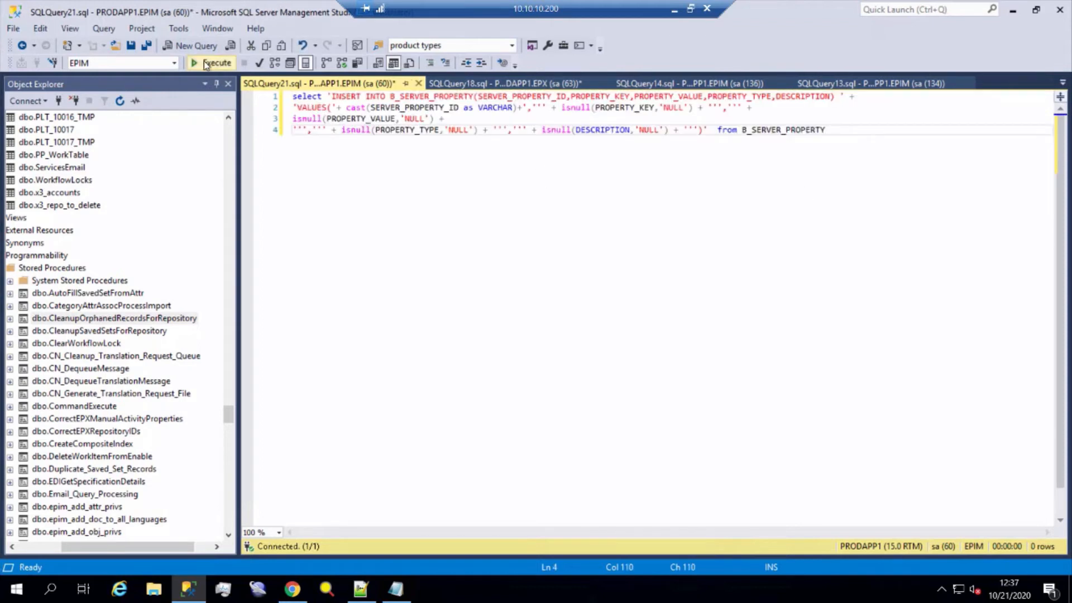
pyautogui.click(203, 62)
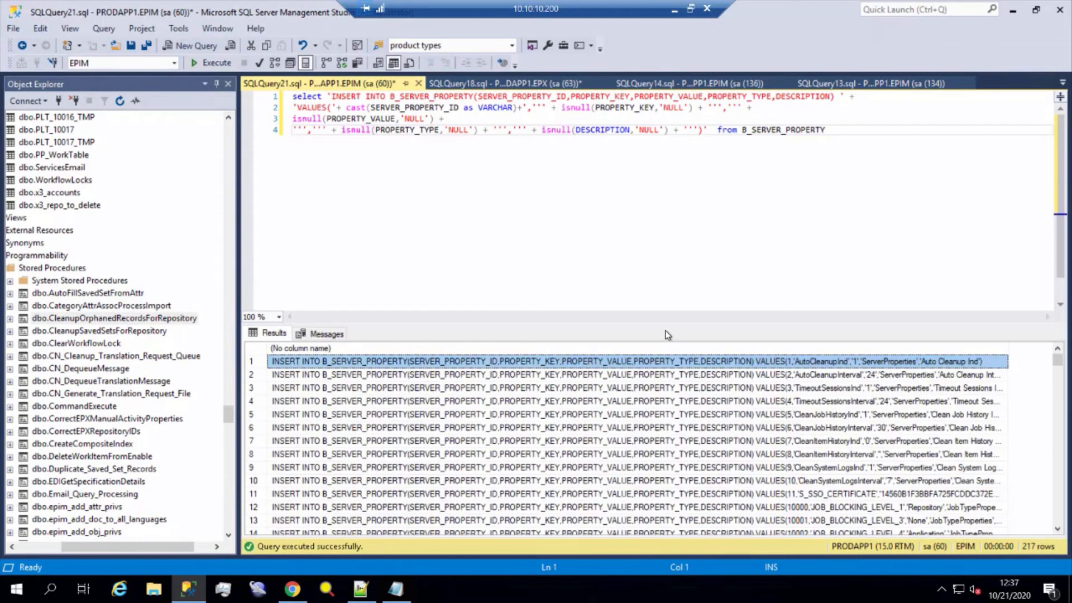
pyautogui.click(346, 350)
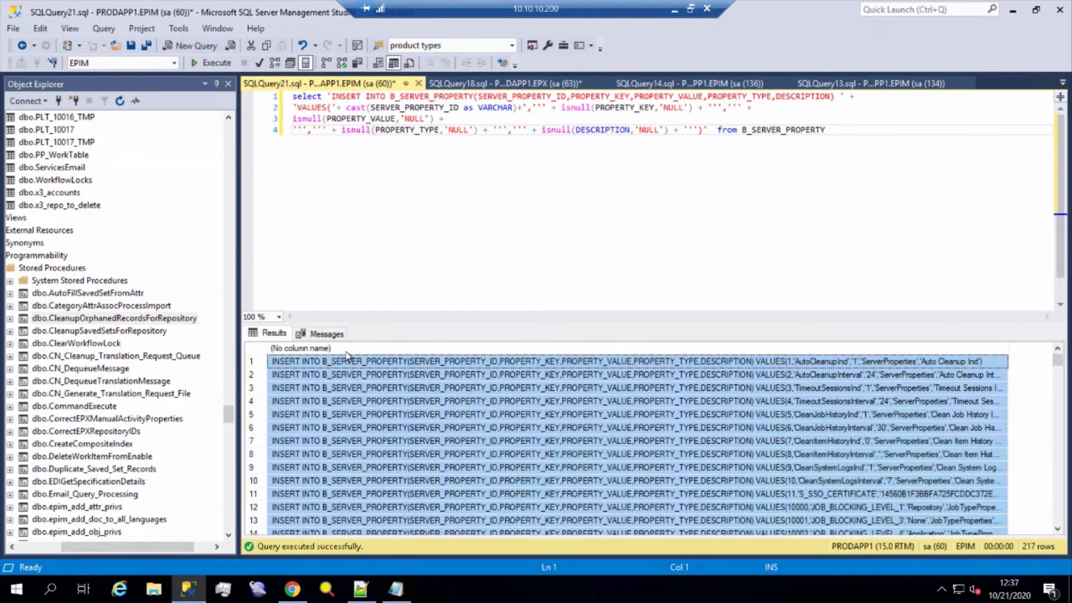
# Paste the 217 INSERTs into the restore template and save it as RestoreEPIMEnvironmentSettings.sql
pyautogui.click(393, 595)
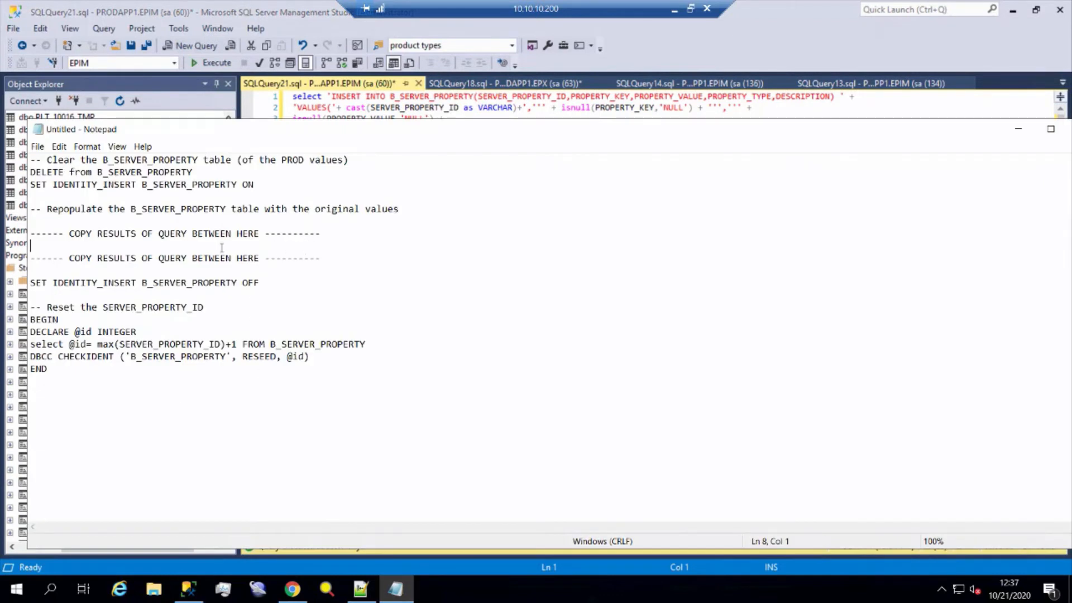
pyautogui.hotkey('ctrl', 'v')
pyautogui.scroll(-4, 220, 324)
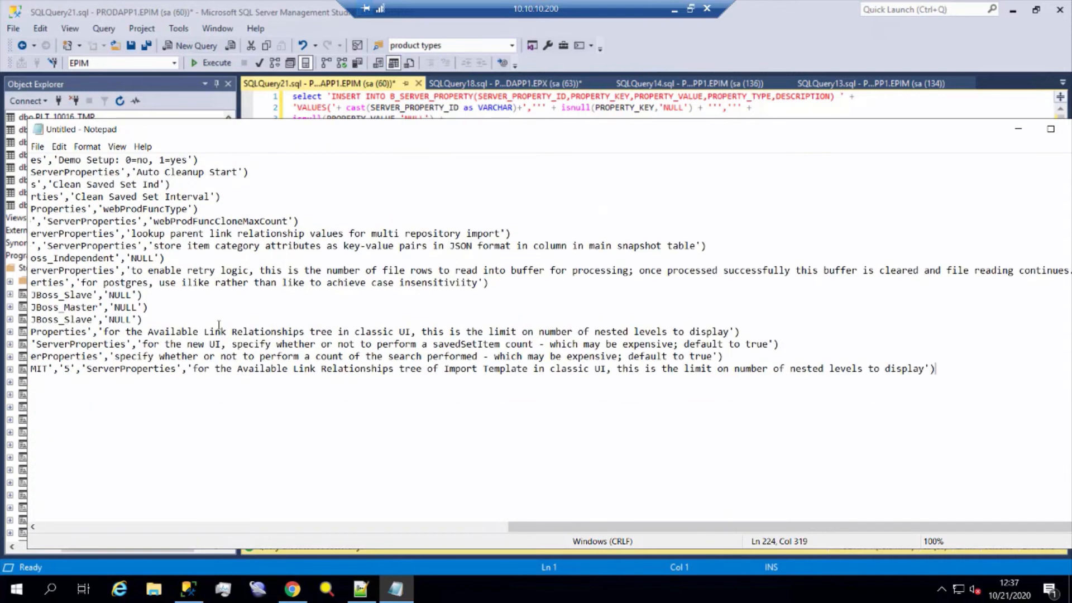
pyautogui.scroll(2, 219, 325)
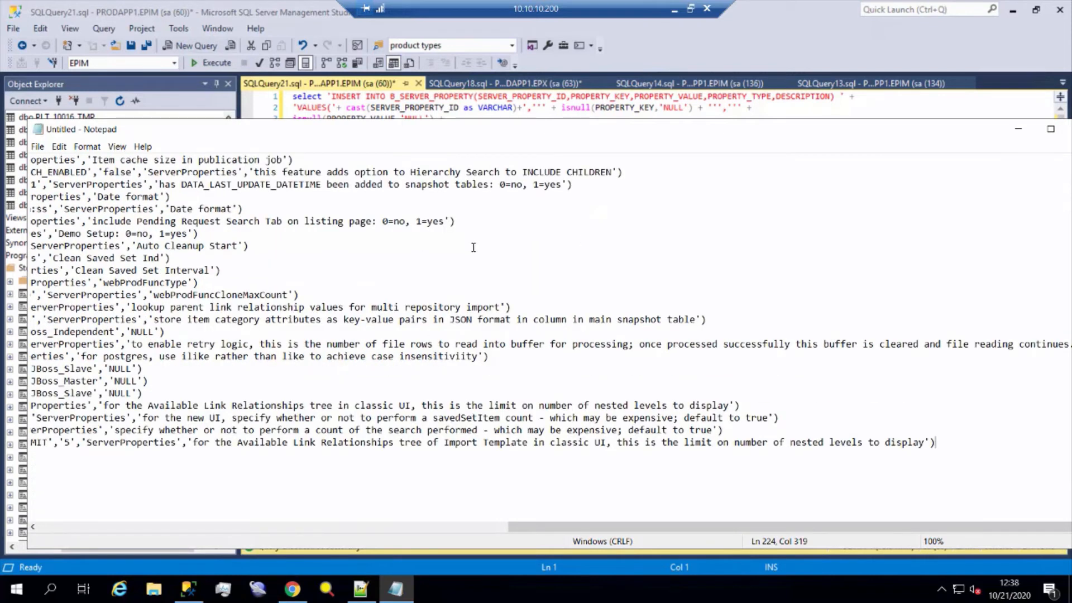
pyautogui.click(37, 147)
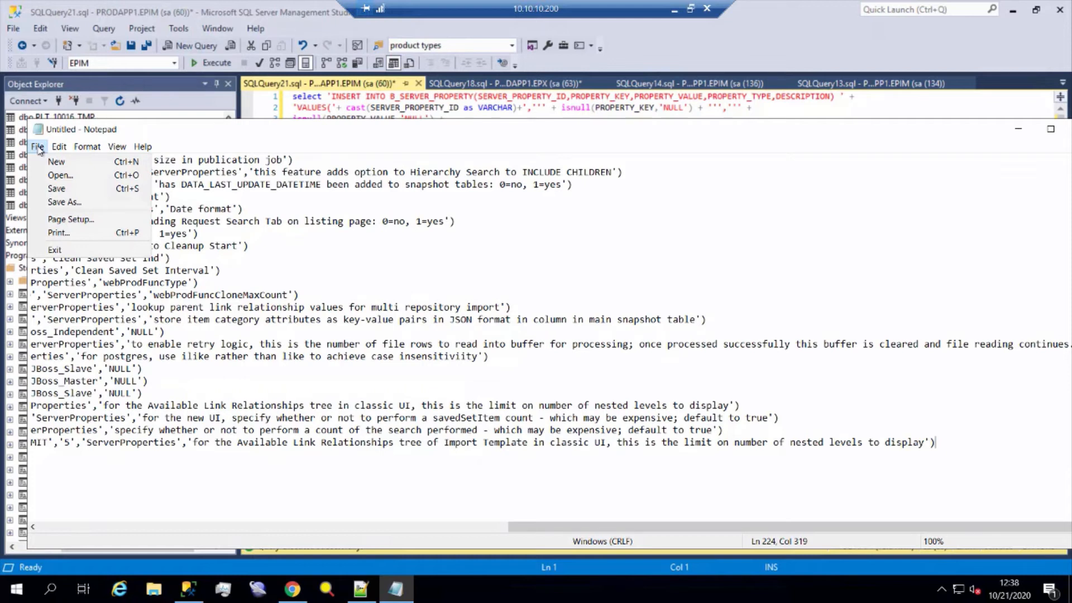
pyautogui.click(64, 202)
pyautogui.write('RestoreEPIMEnvironmentSettings.sql')
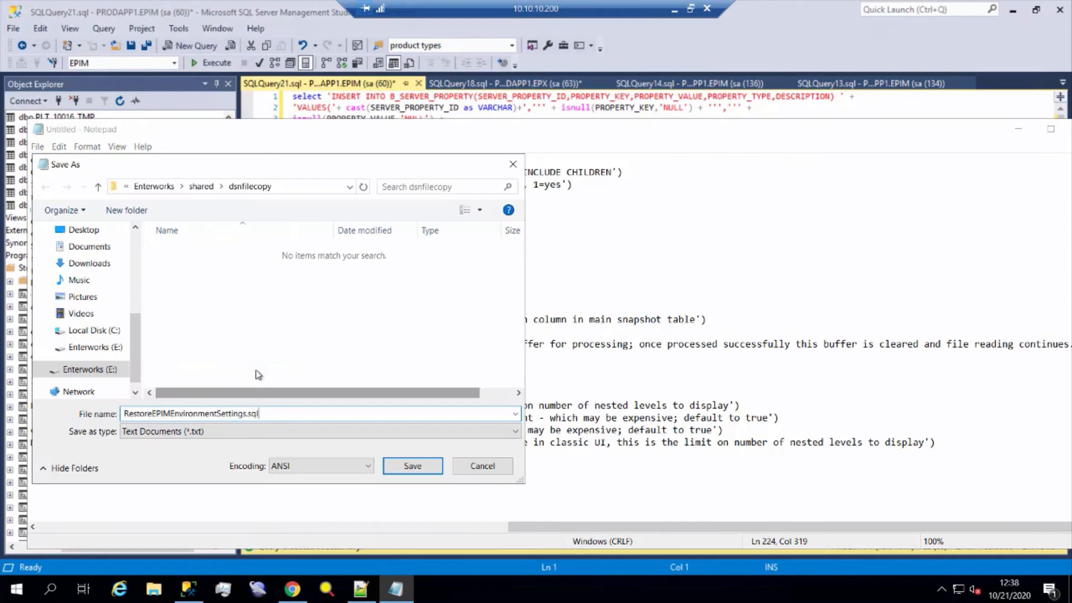
pyautogui.click(412, 466)
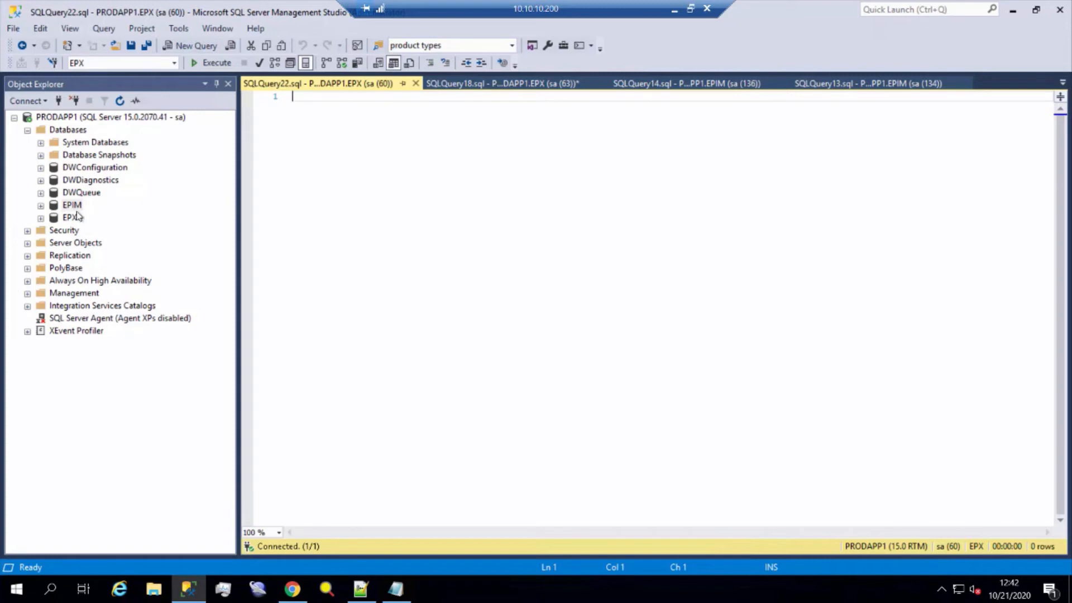
pyautogui.rightClick(73, 207)
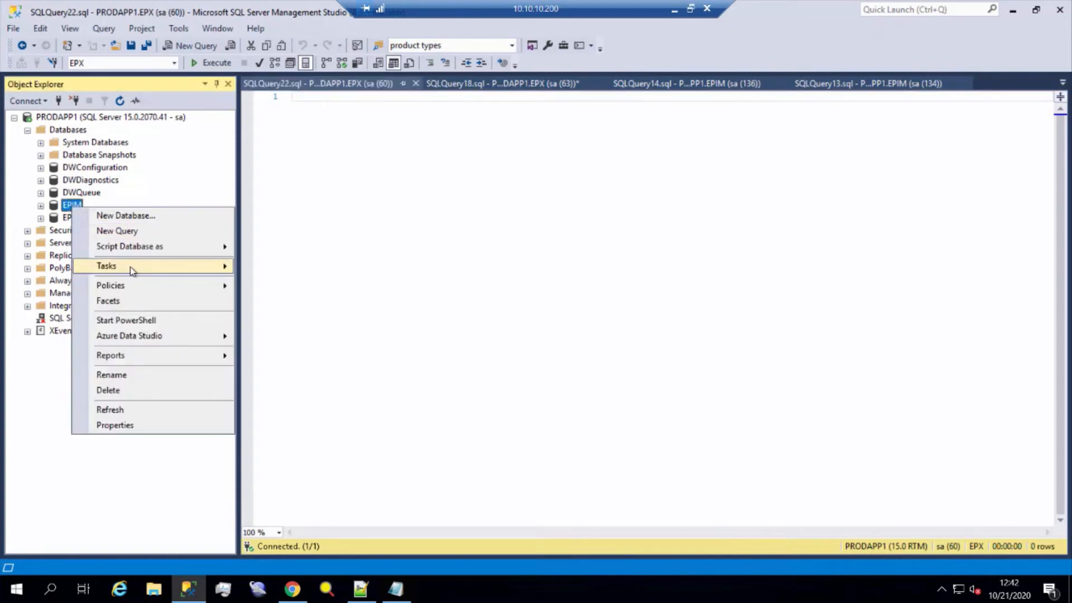
pyautogui.moveTo(106, 265)
pyautogui.click(275, 268)
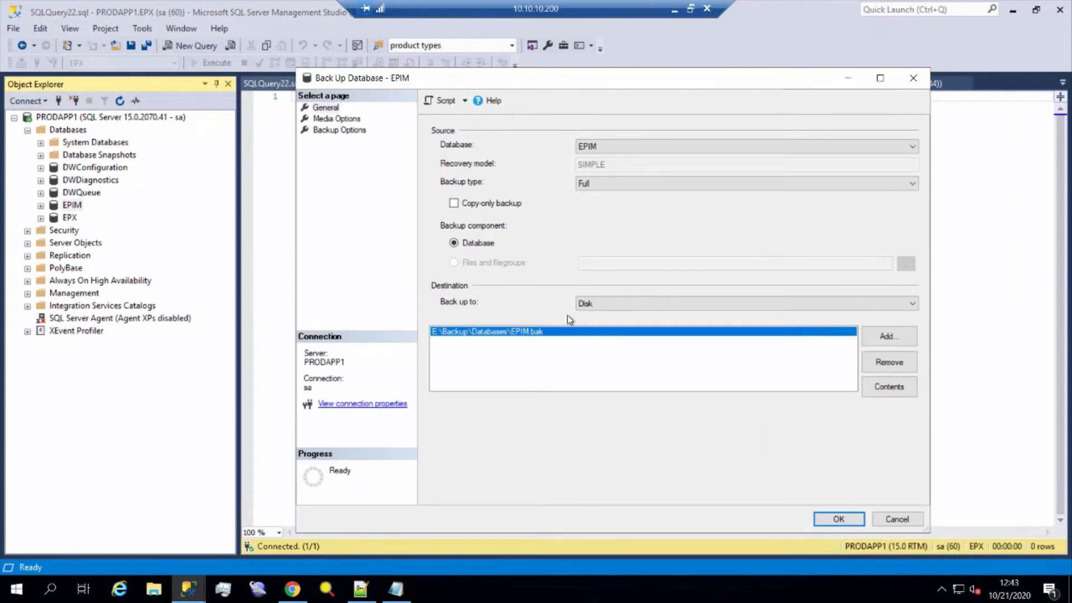
pyautogui.click(610, 306)
pyautogui.press('Escape')
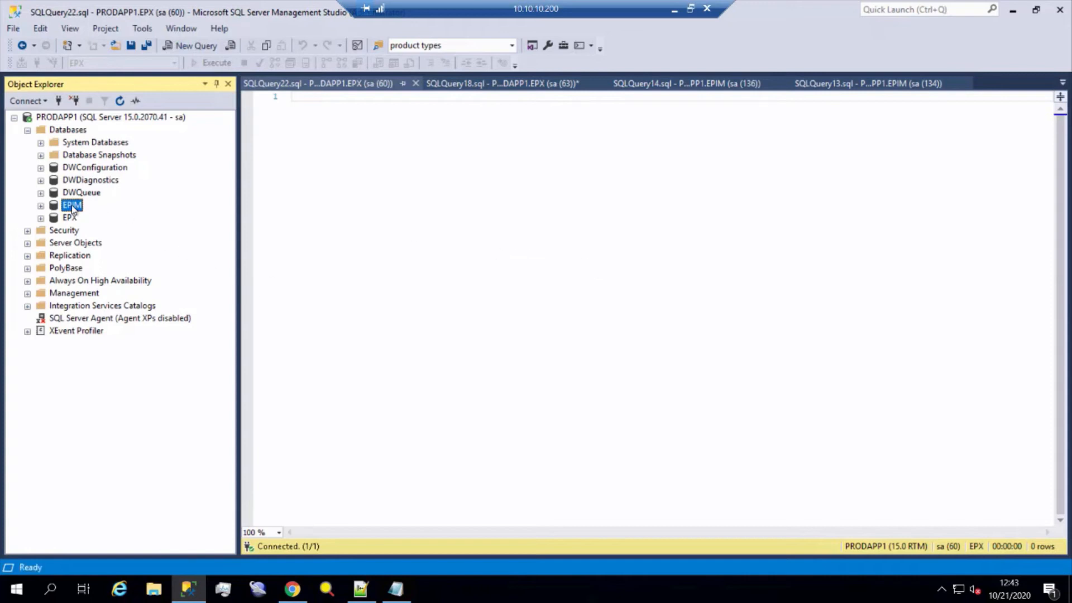
# Start a database restore for EPIM from a device and begin adding a backup file
pyautogui.rightClick(73, 205)
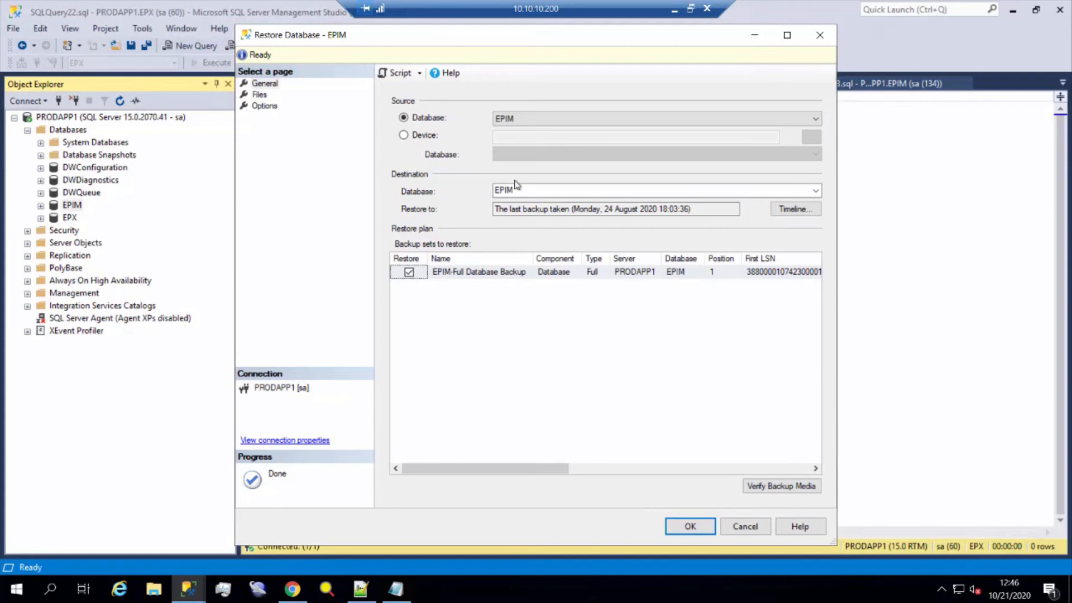
pyautogui.click(404, 136)
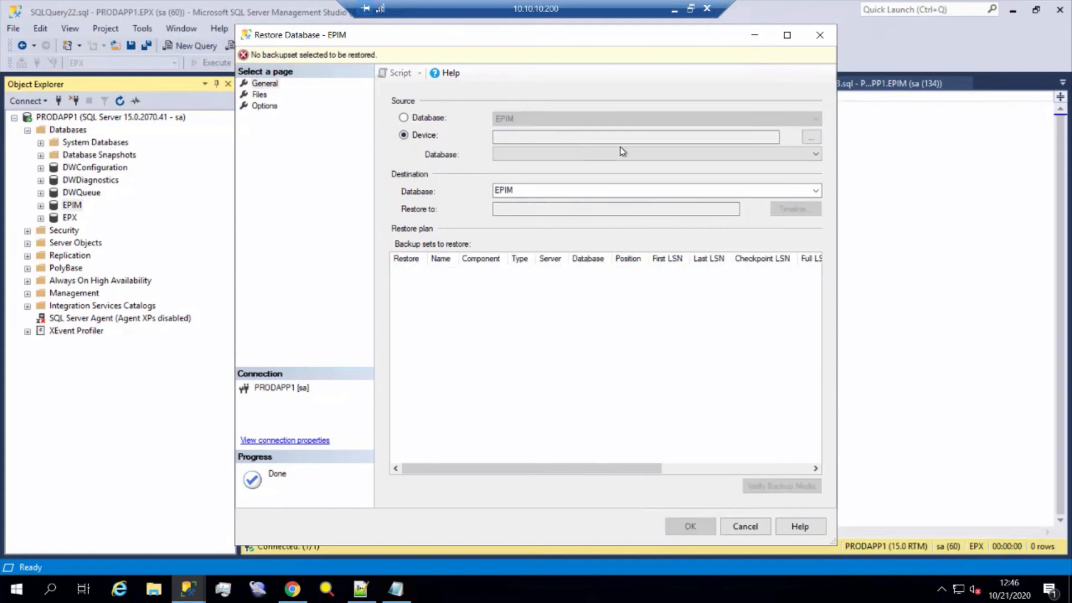
pyautogui.click(811, 138)
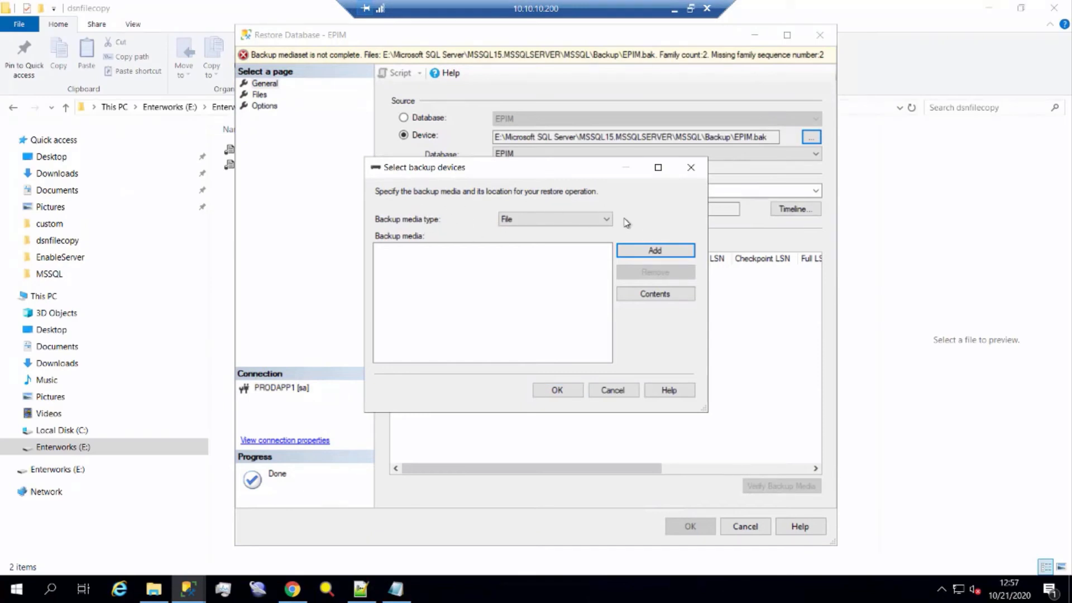
pyautogui.click(653, 251)
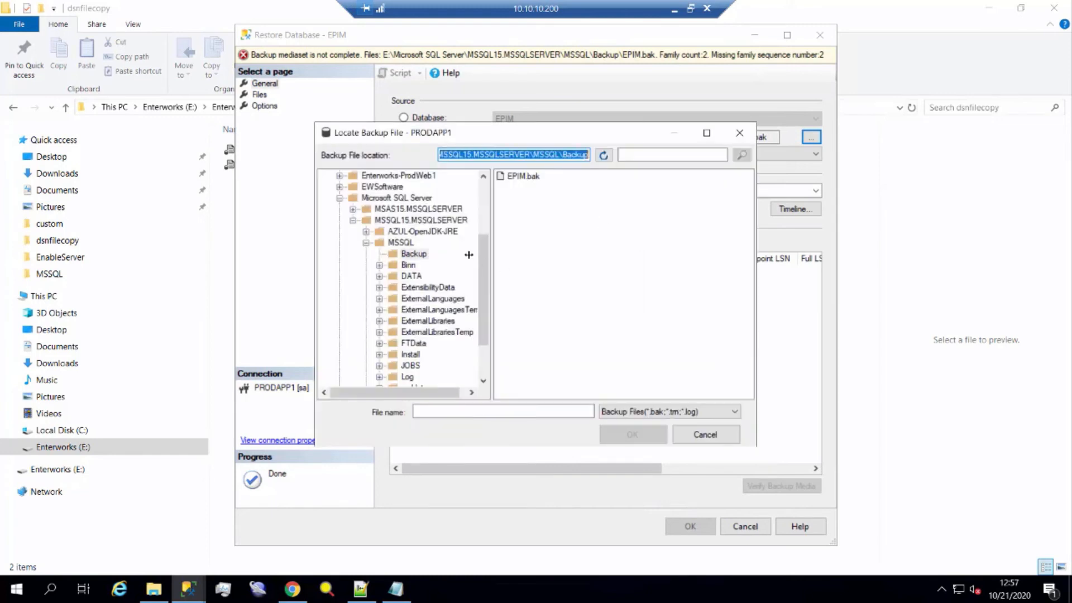
pyautogui.scroll(2, 466, 259)
pyautogui.scroll(1, 430, 256)
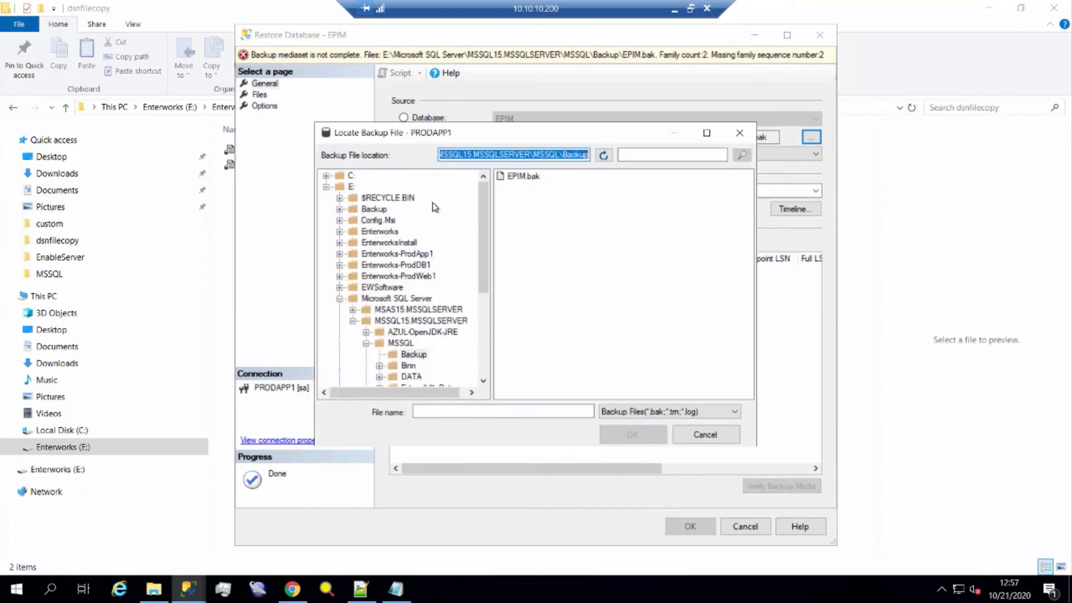
# Choose E:\Backup\Databases\2020-08-24-EPIM.bak as the restore device and confirm it
pyautogui.click(339, 208)
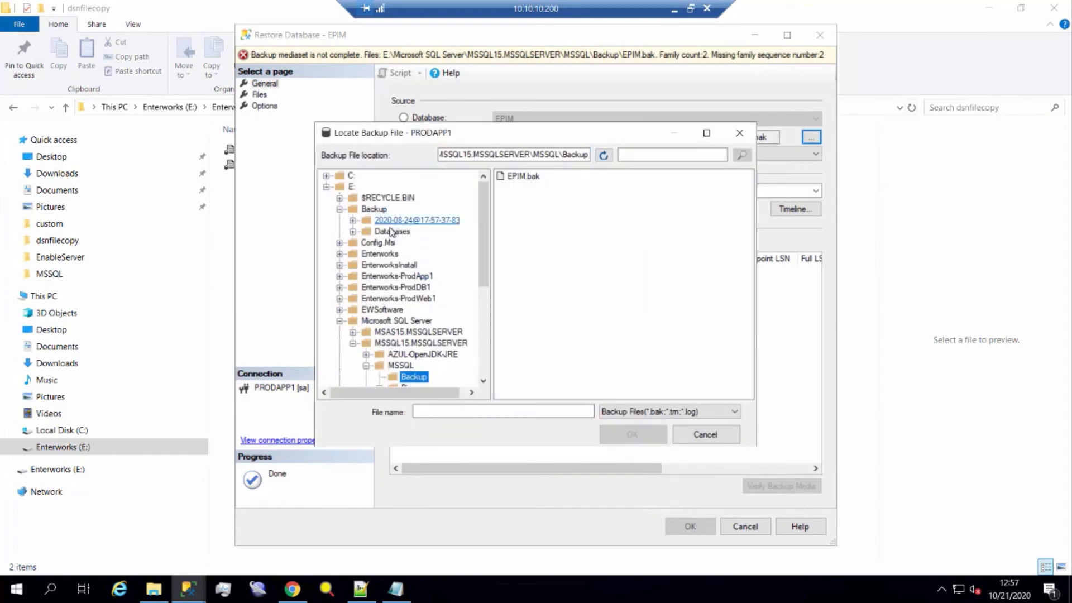
pyautogui.click(390, 232)
pyautogui.click(538, 178)
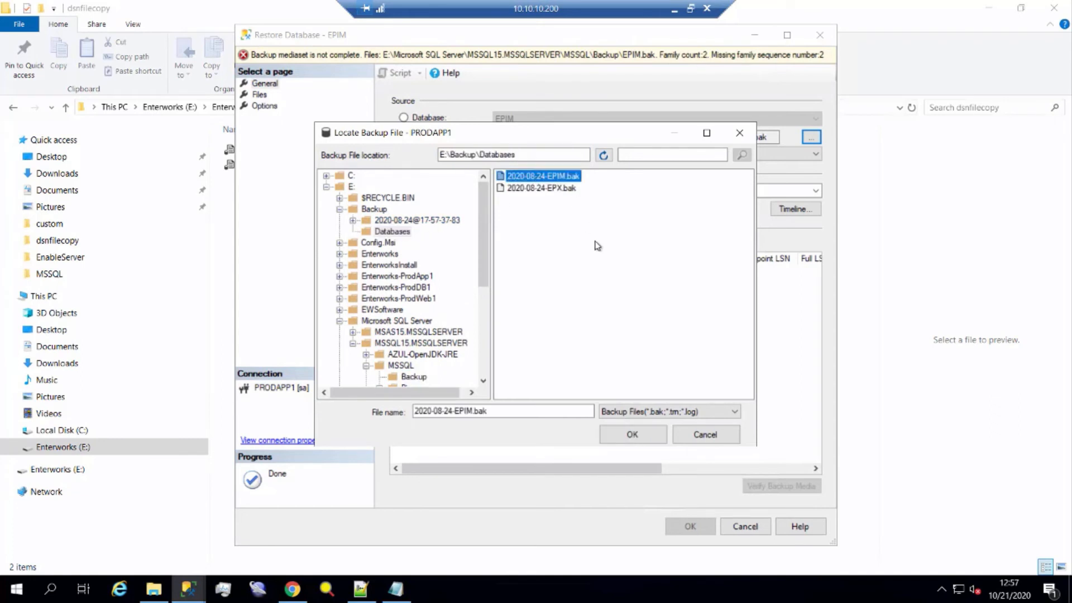
pyautogui.click(632, 434)
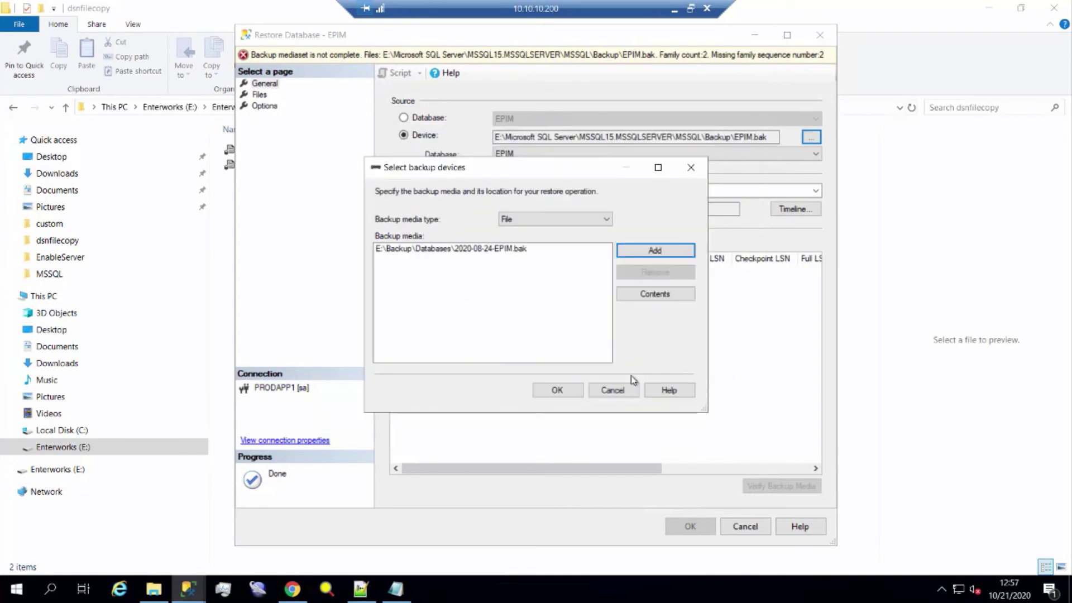
pyautogui.click(557, 390)
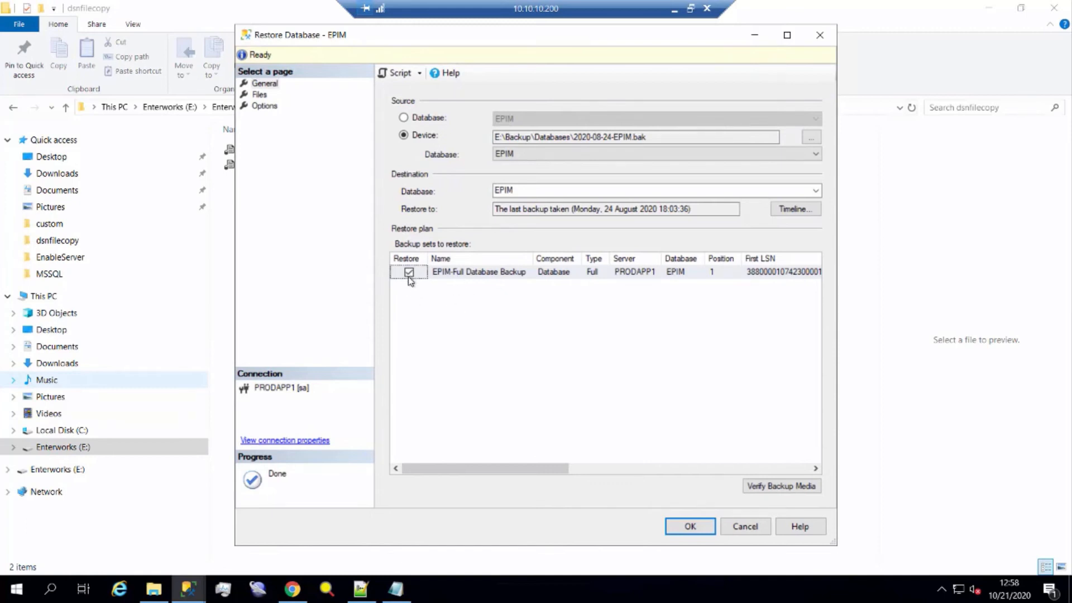
# On the restore Options page, enable overwriting the existing EPIM database (WITH REPLACE)
pyautogui.click(272, 109)
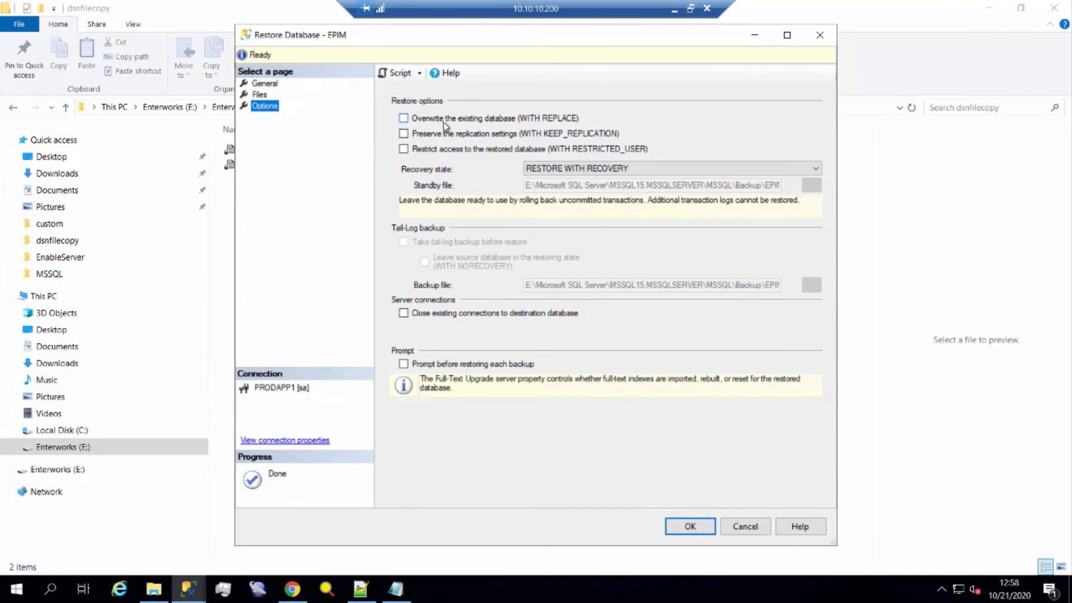
pyautogui.click(405, 120)
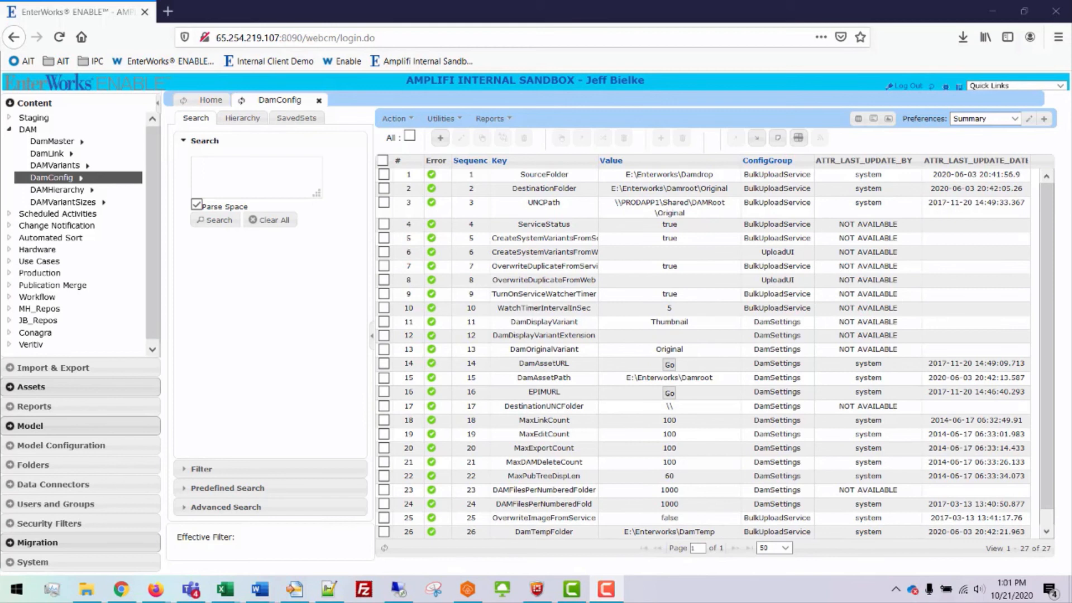
# Start an Import Record(s) for the DamConfig repository
pyautogui.click(762, 142)
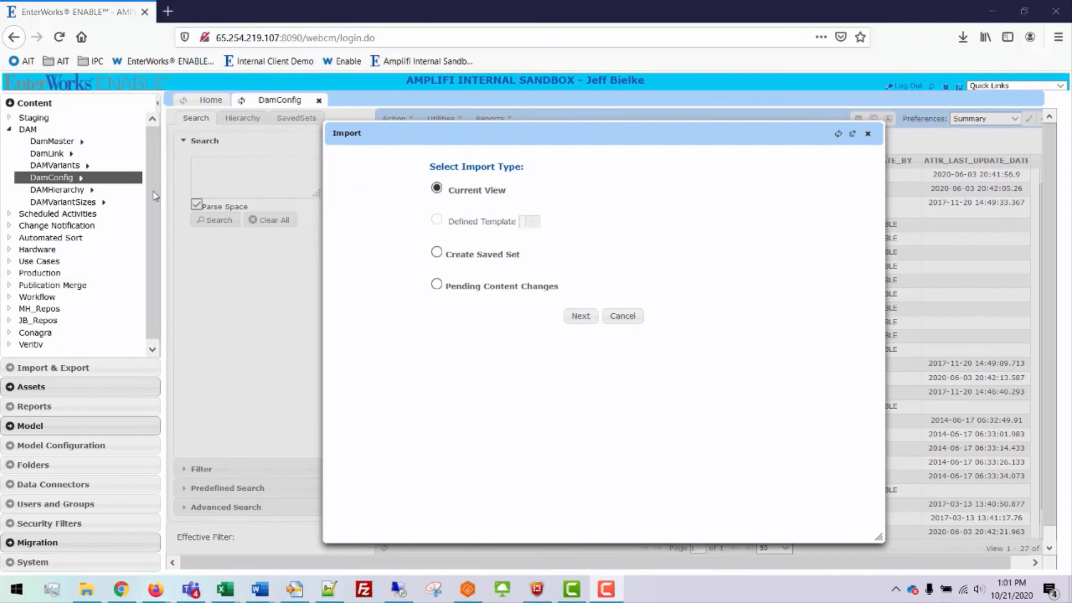
# Expand Scheduled Activities and glance at the Scheduled Imports and Exports options
pyautogui.click(10, 215)
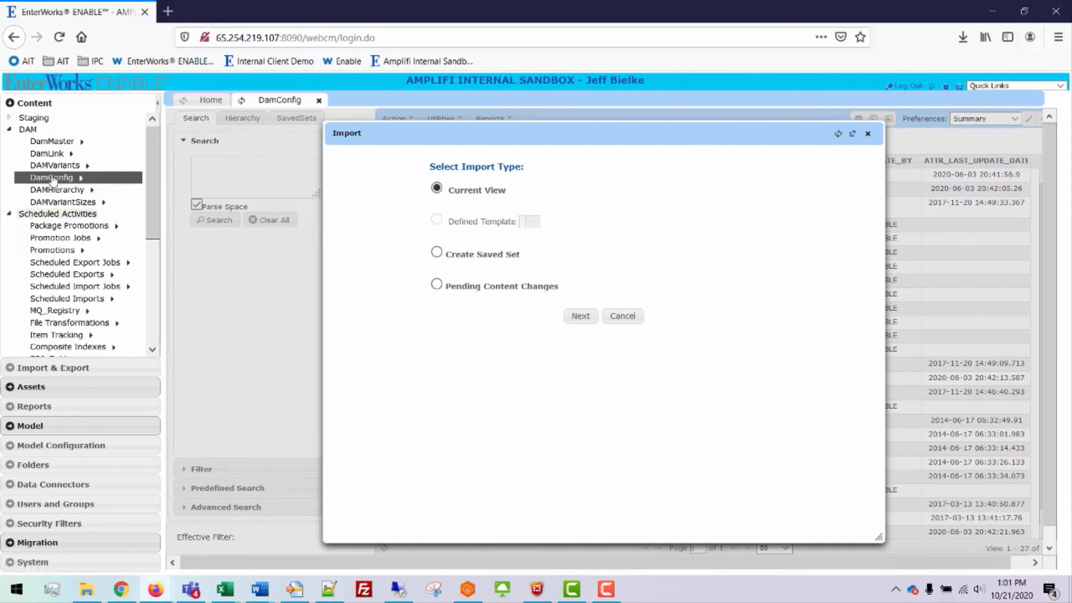
pyautogui.click(94, 299)
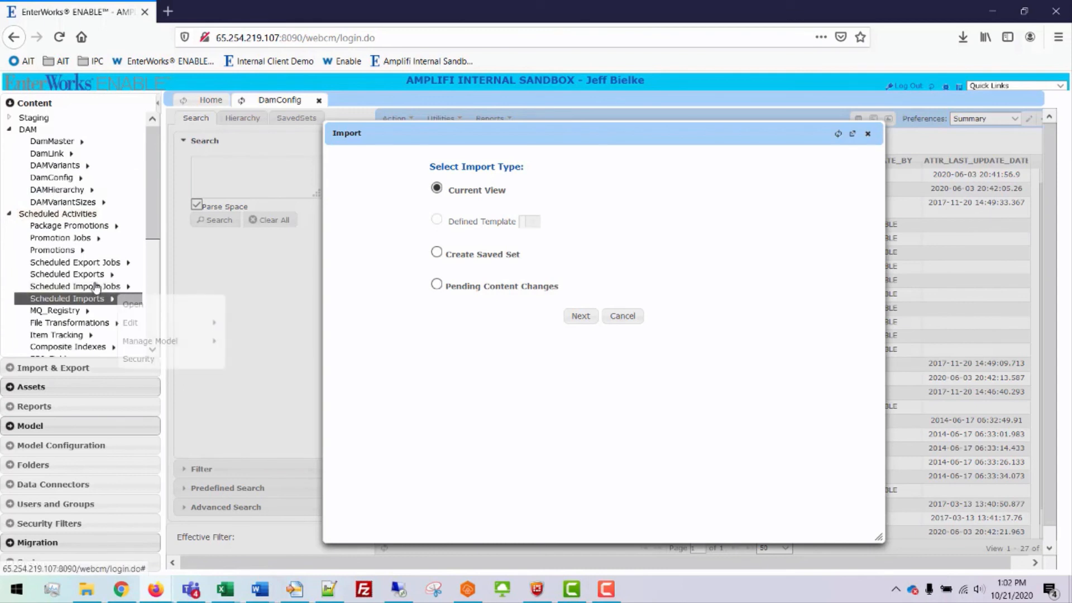
pyautogui.click(57, 278)
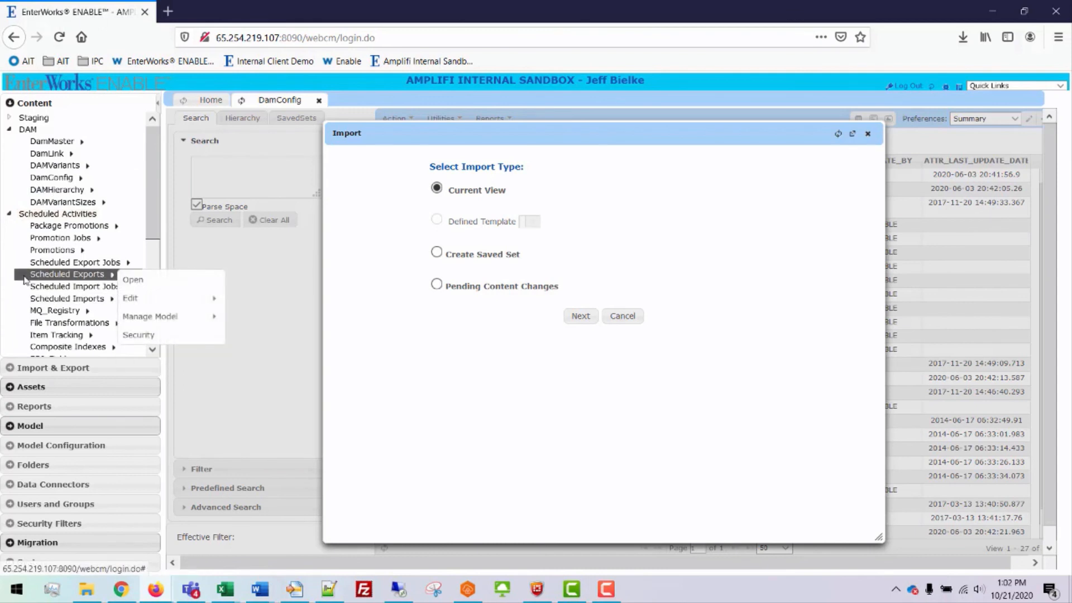
pyautogui.click(74, 280)
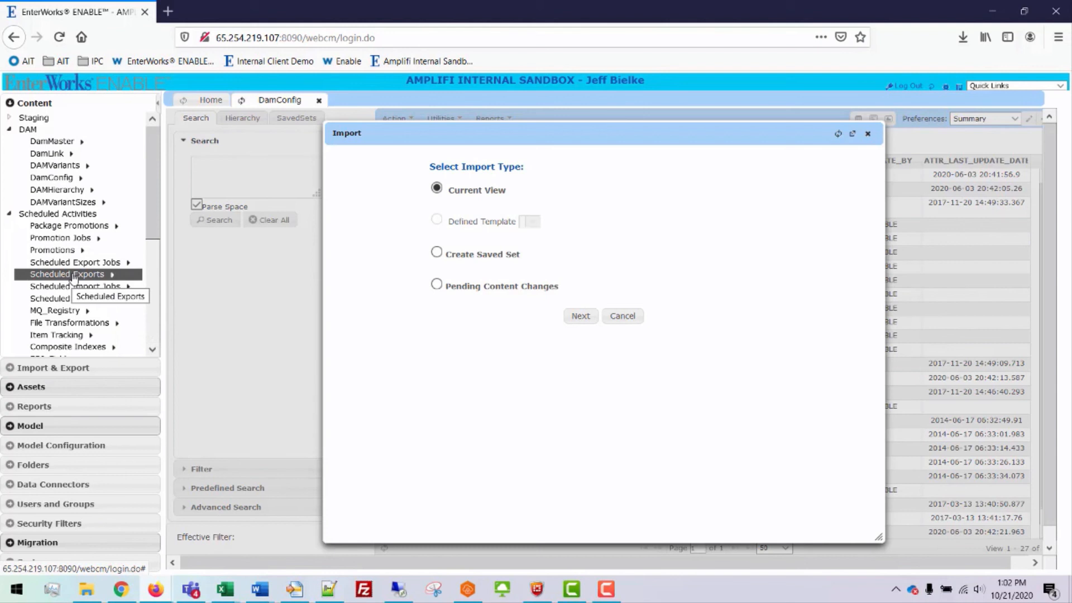